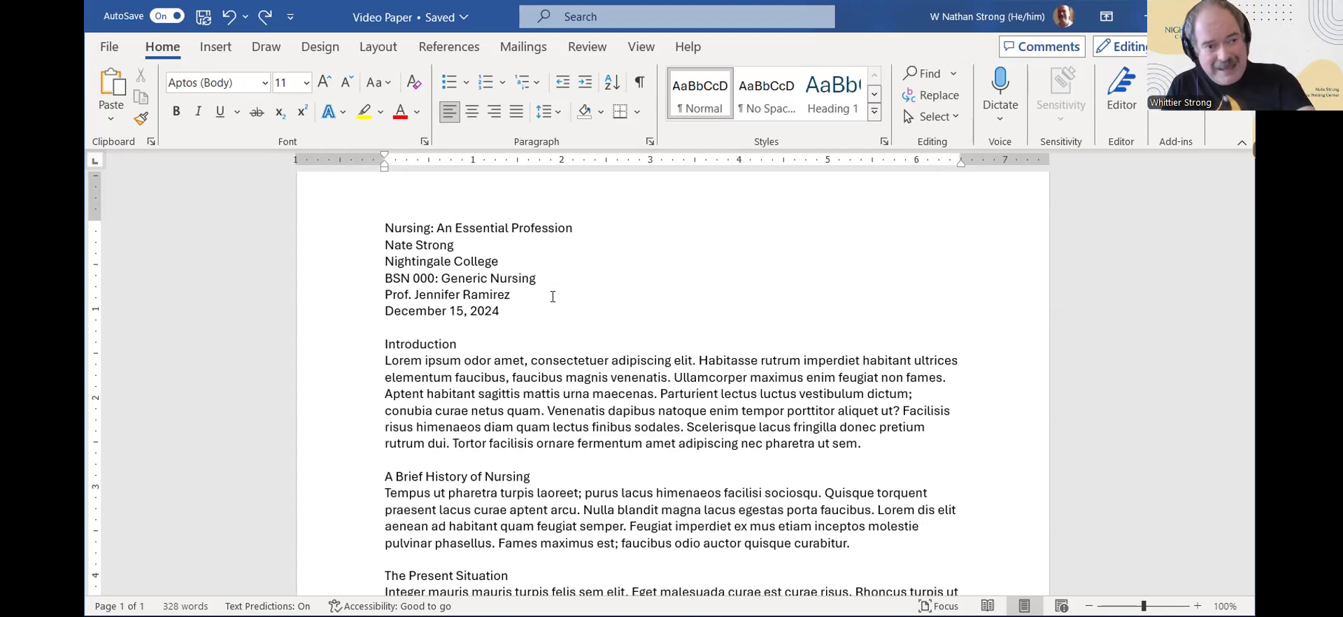
Set the entire paper's font to Times New Roman at size 12.
{"action": "key", "text": "ctrl+a"}
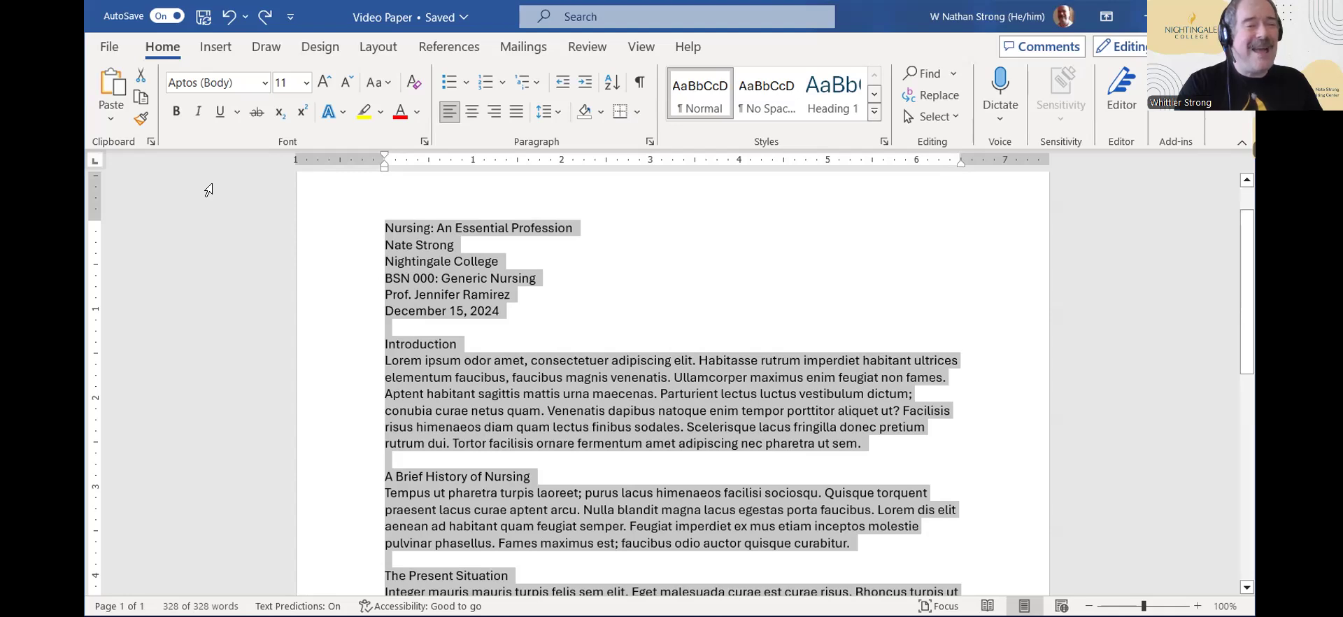
{"action": "left_click", "coordinate": [263, 85]}
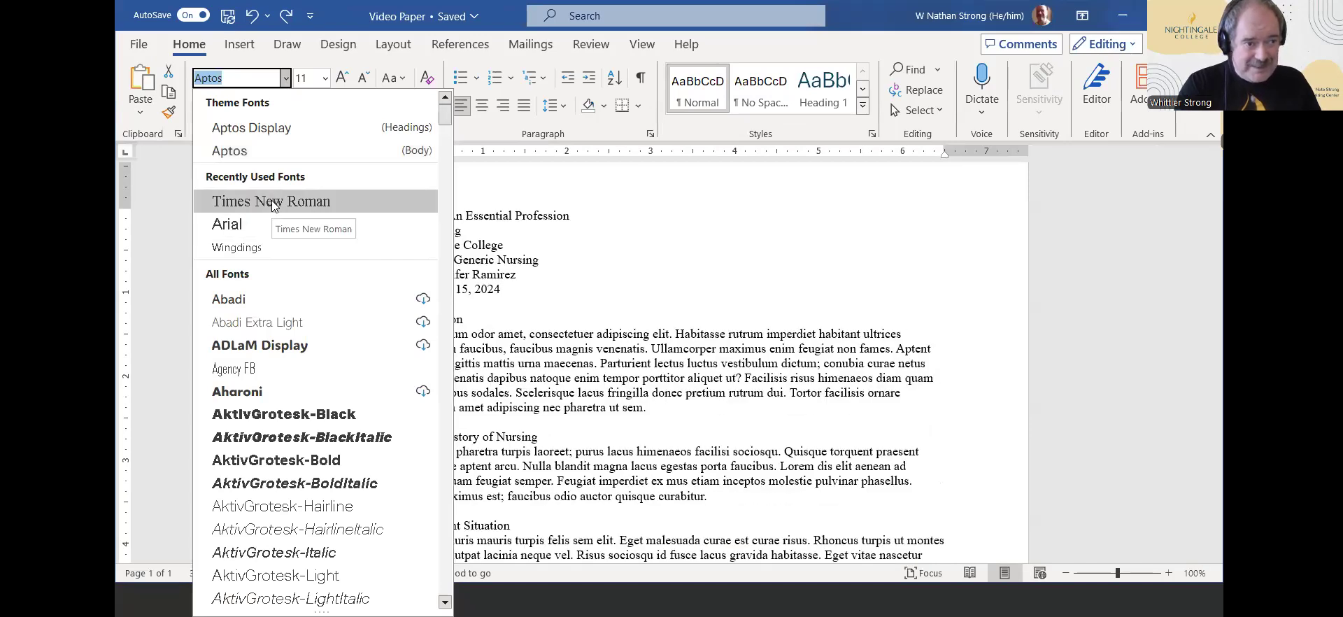
{"action": "left_click", "coordinate": [272, 200]}
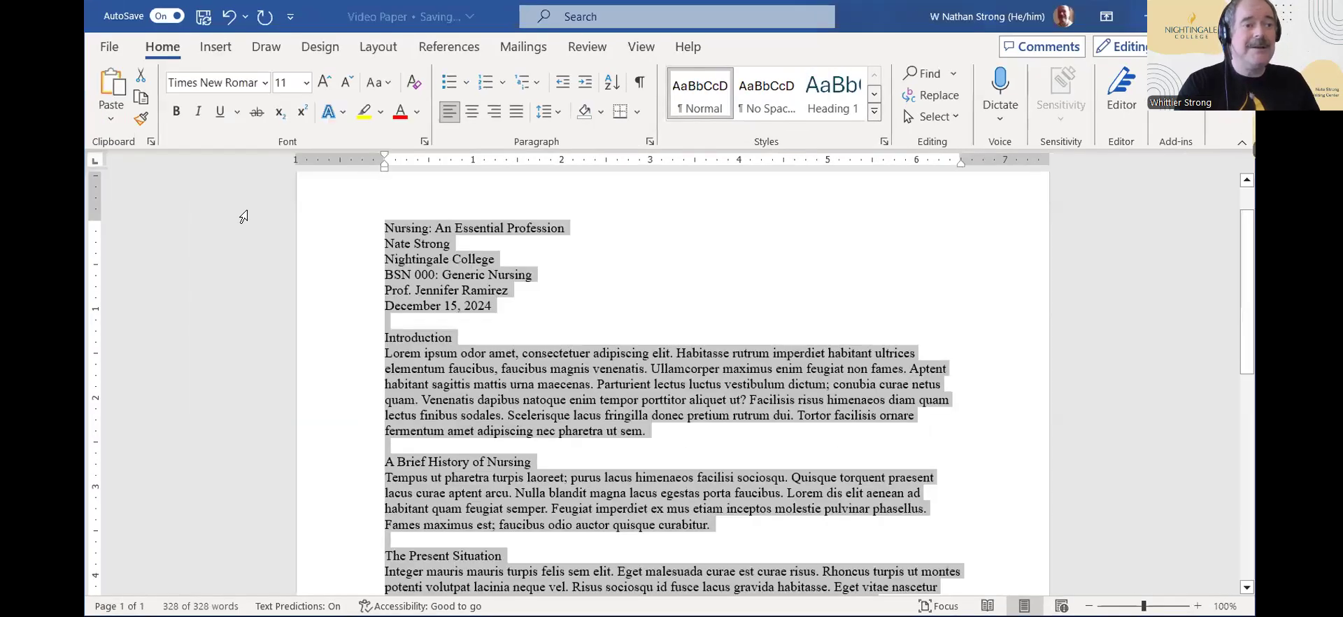
{"action": "left_click", "coordinate": [303, 84]}
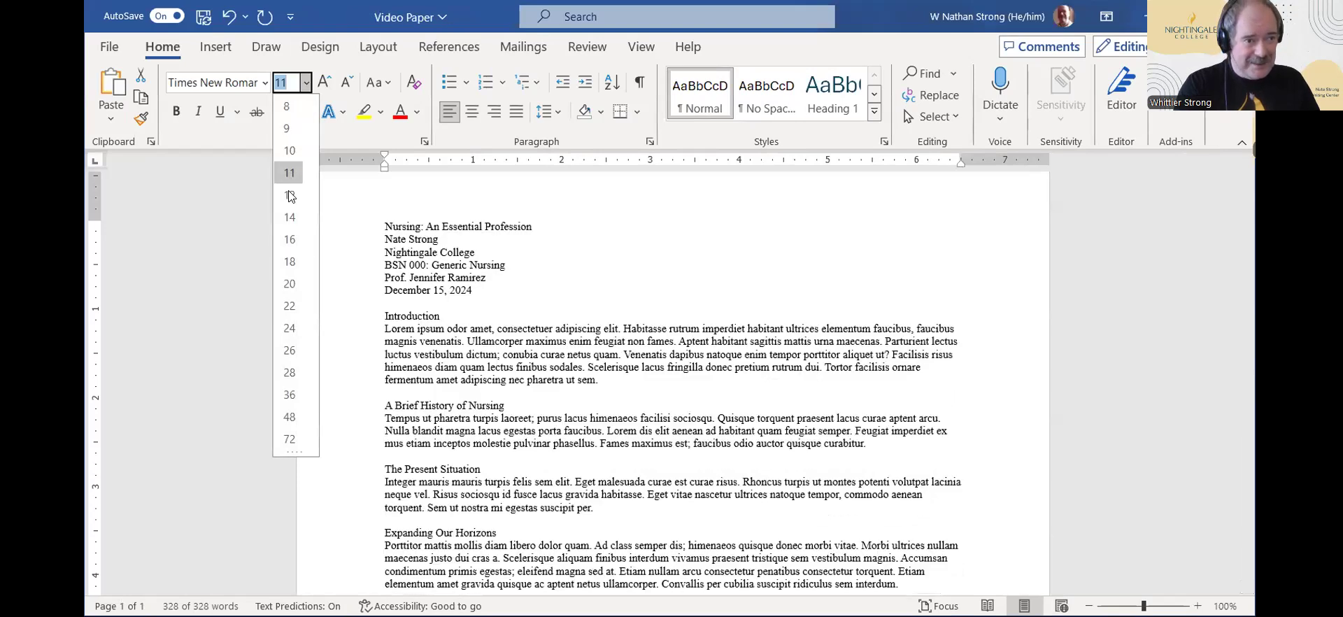
{"action": "left_click", "coordinate": [291, 198]}
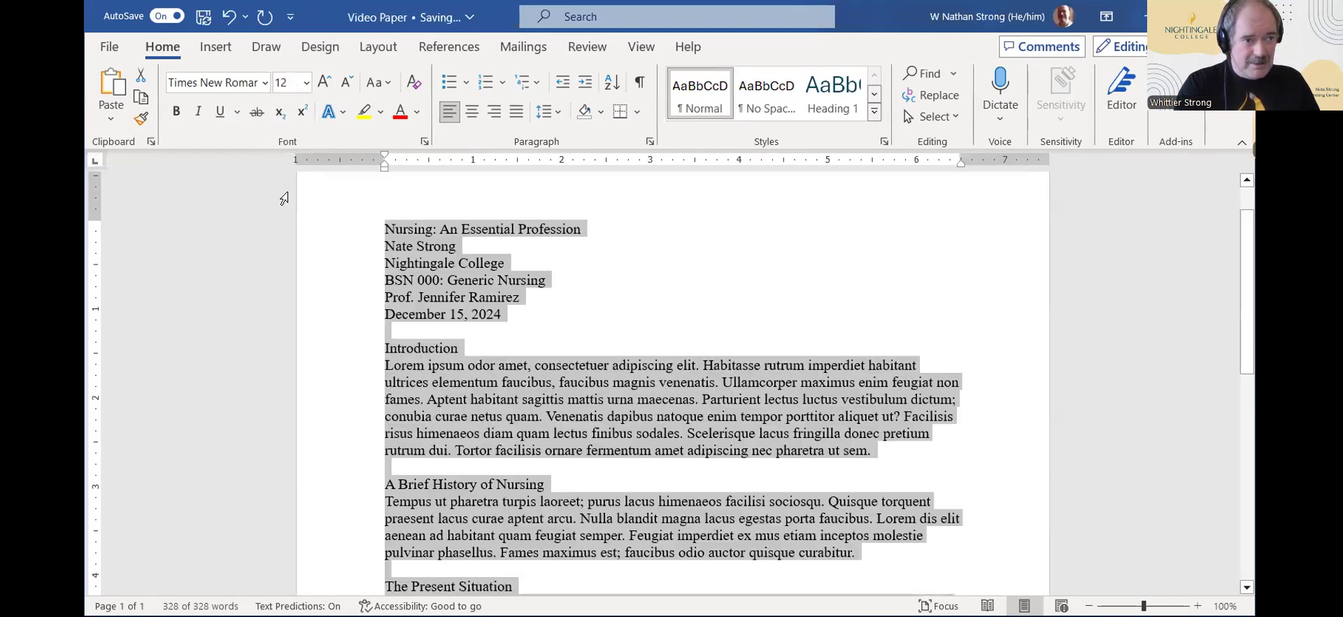
{"action": "left_click", "coordinate": [619, 297]}
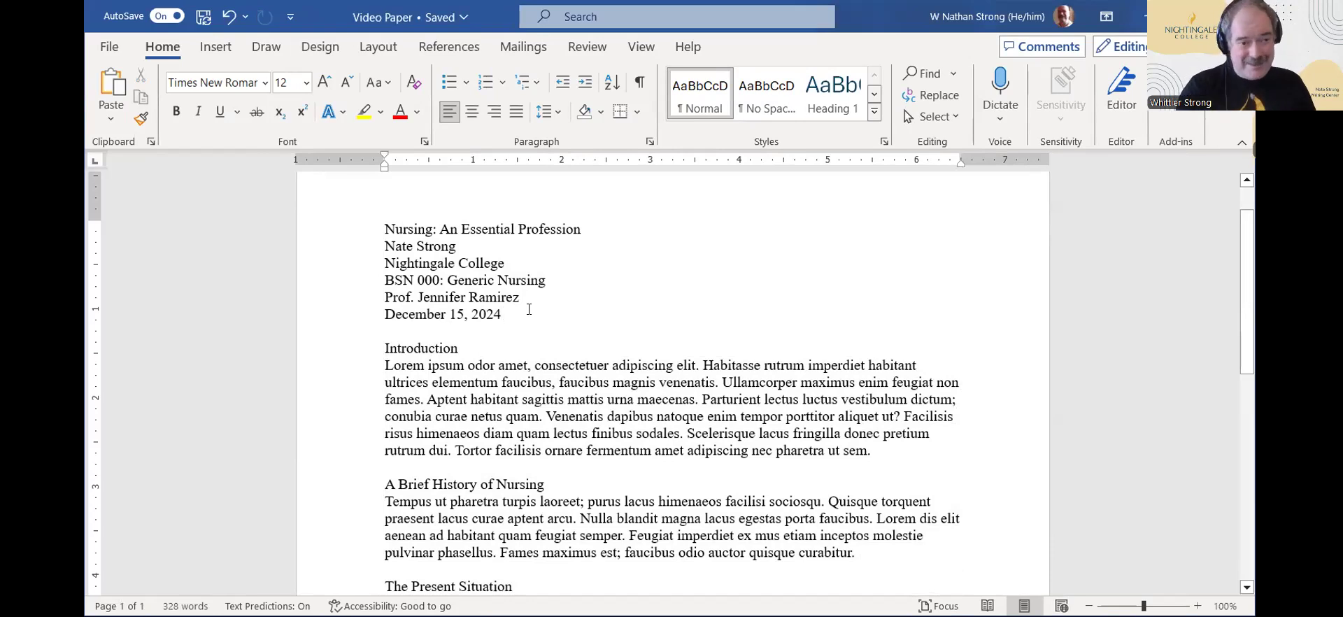
Center the title block, from the paper title through the date line.
{"action": "left_click_drag", "start_coordinate": [522, 314], "coordinate": [378, 230]}
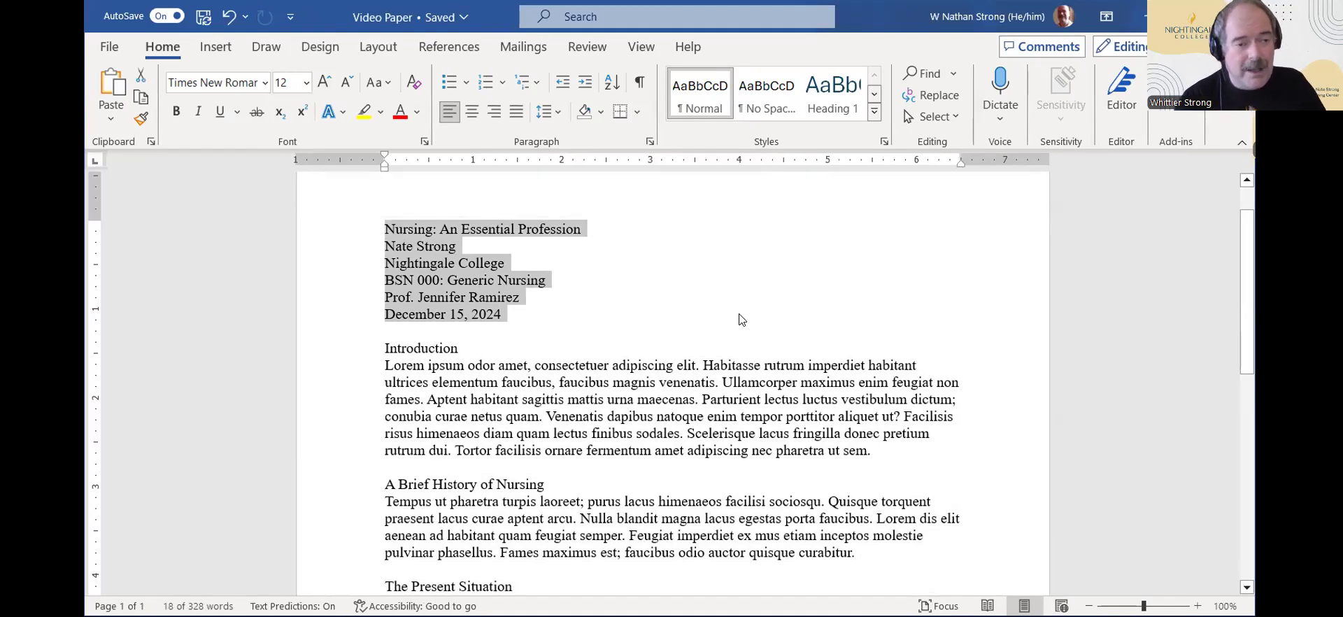
{"action": "left_click", "coordinate": [689, 319]}
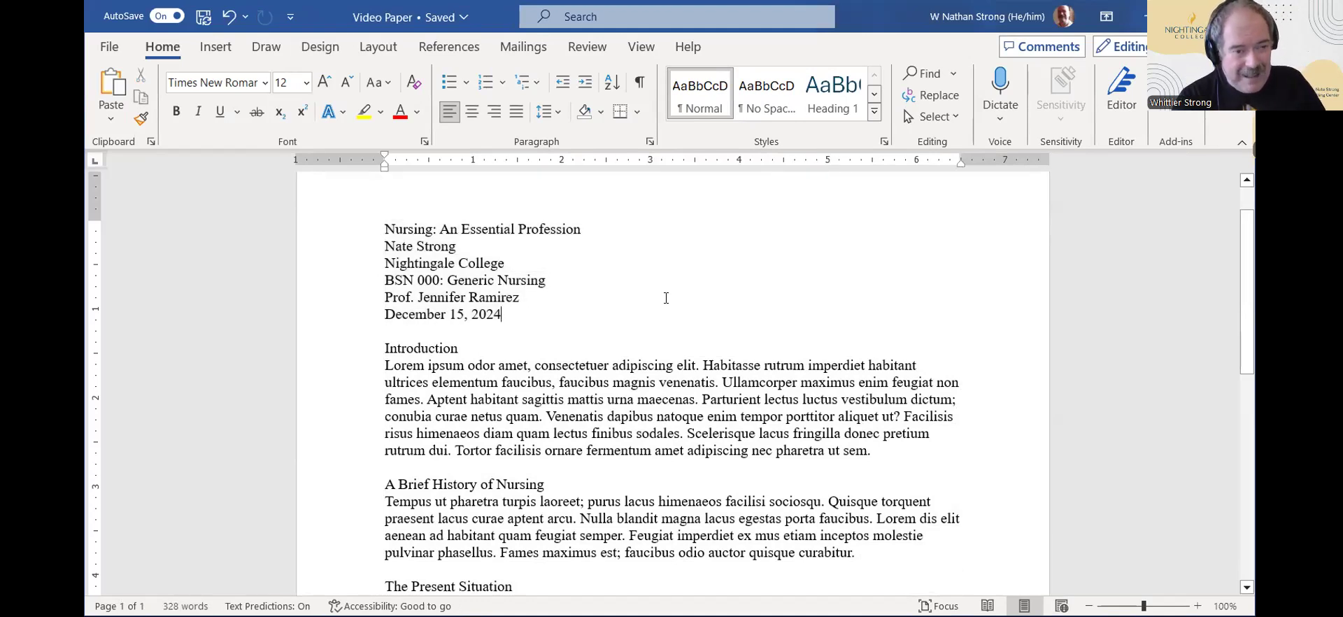
{"action": "left_click_drag", "start_coordinate": [490, 313], "coordinate": [366, 225]}
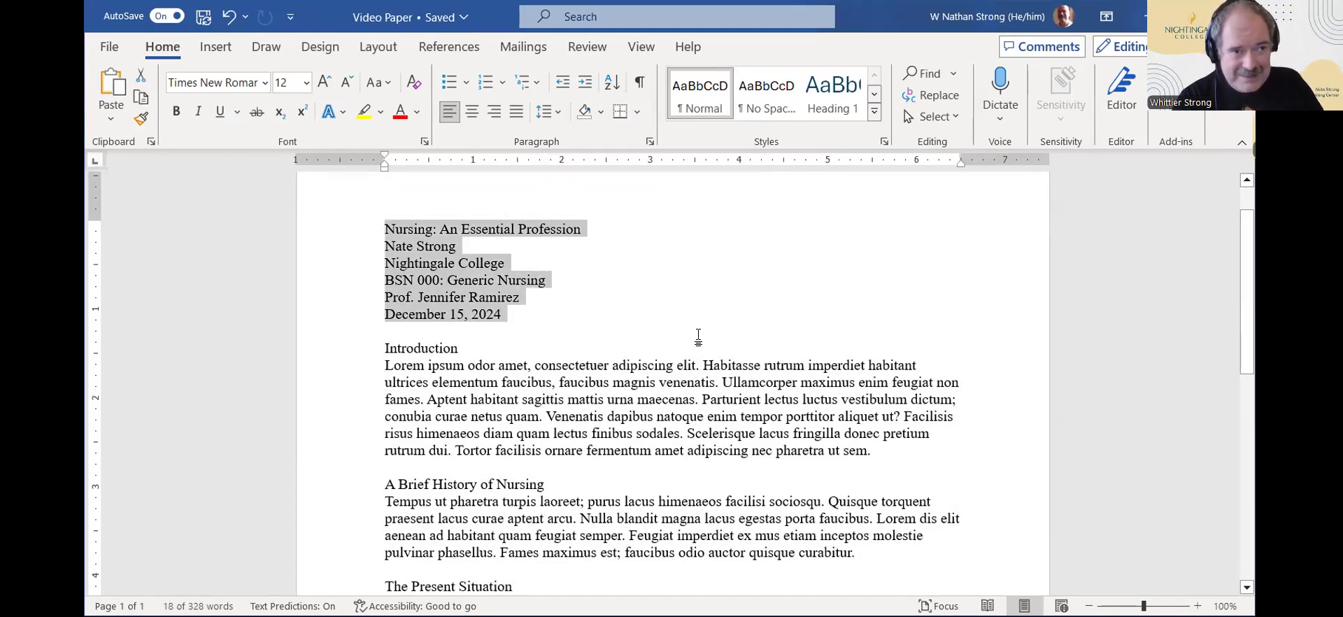
{"action": "left_click", "coordinate": [472, 114]}
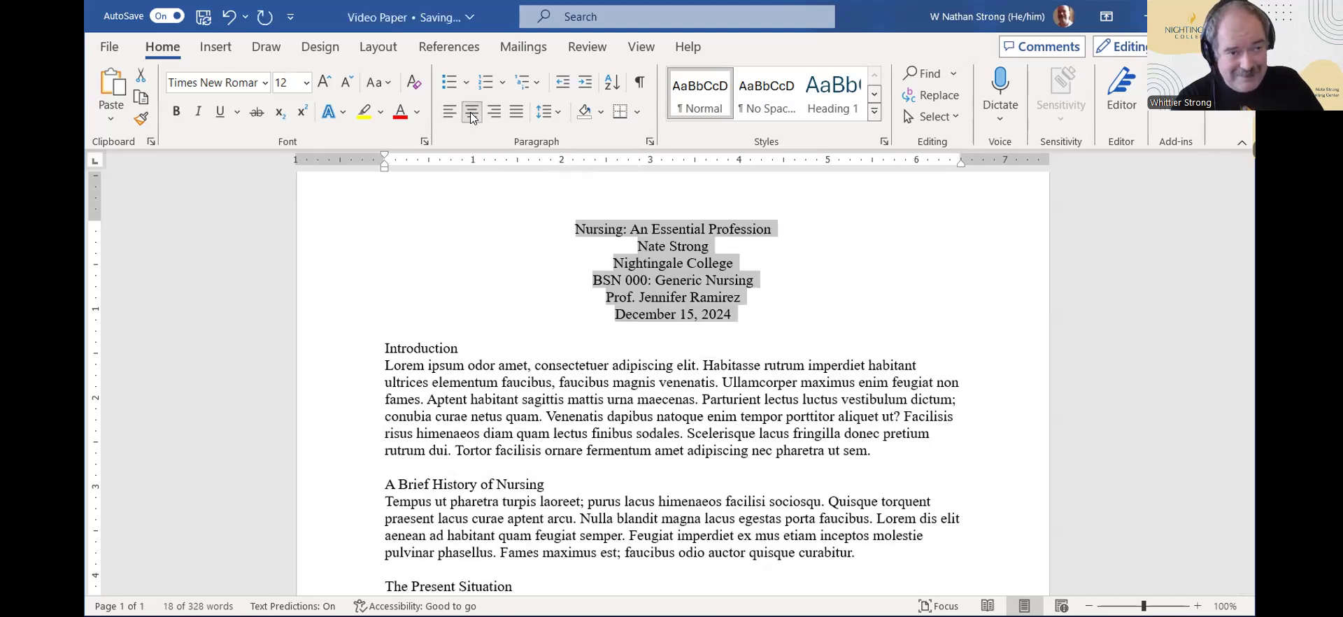
{"action": "left_click", "coordinate": [822, 303]}
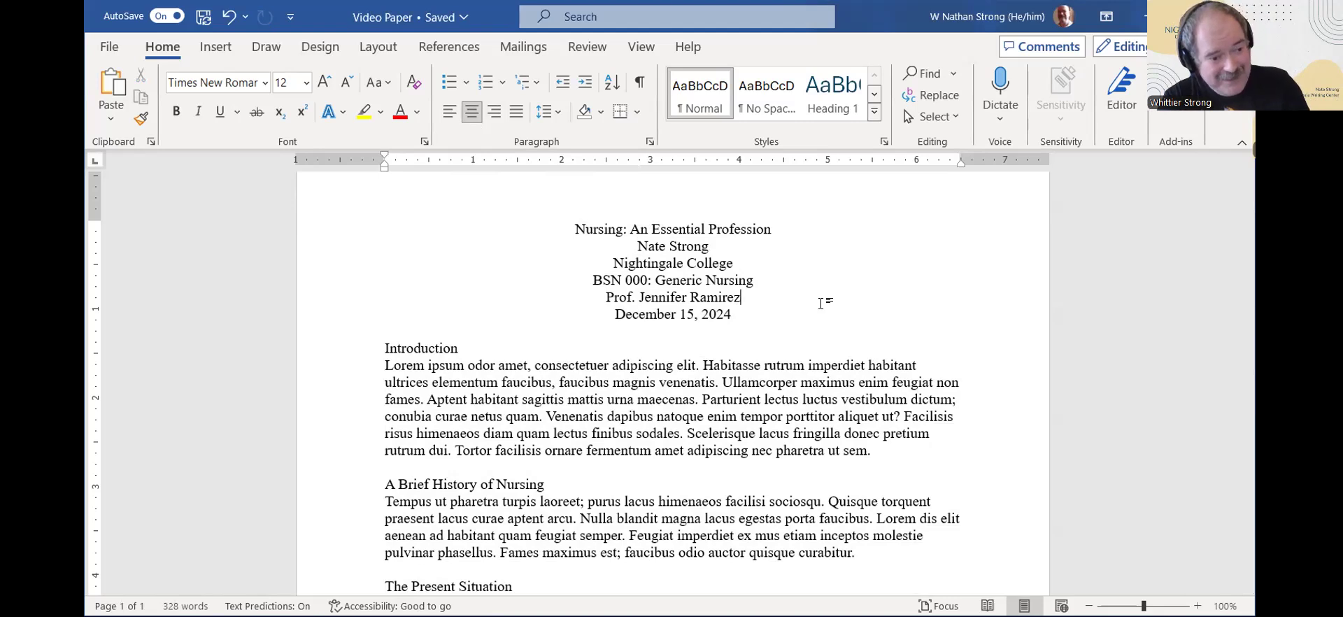
Set the whole document's line spacing to Double in the paragraph settings.
{"action": "key", "text": "ctrl+a"}
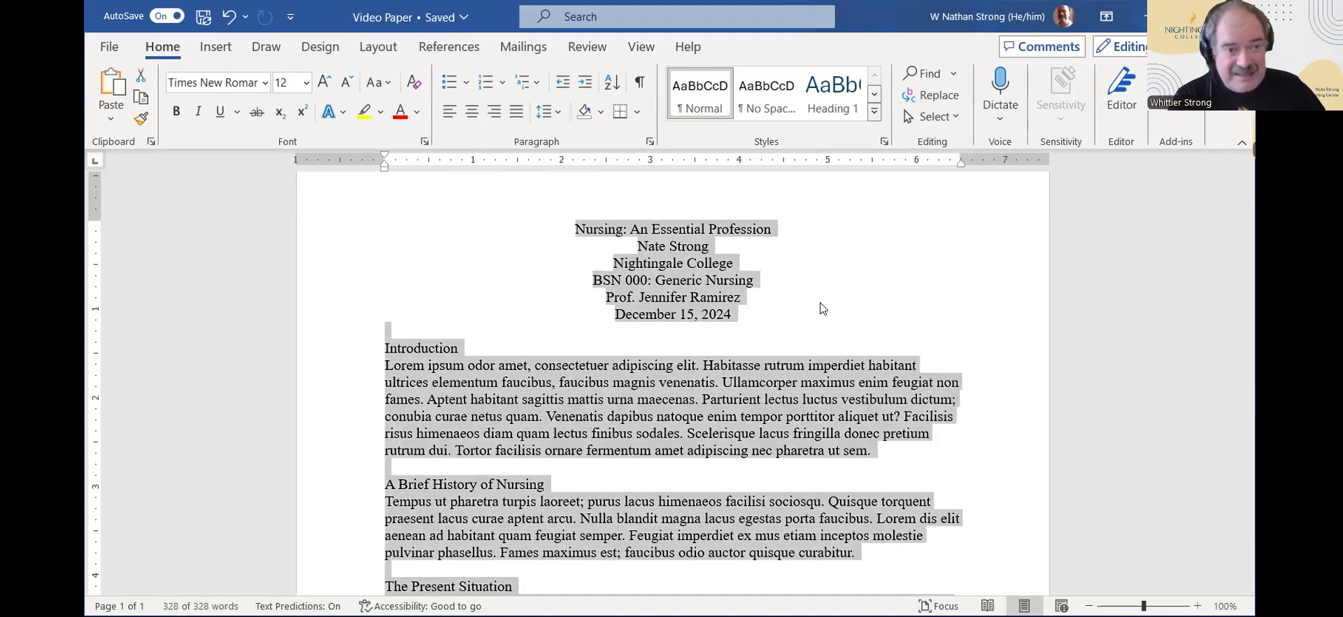
{"action": "left_click", "coordinate": [651, 142]}
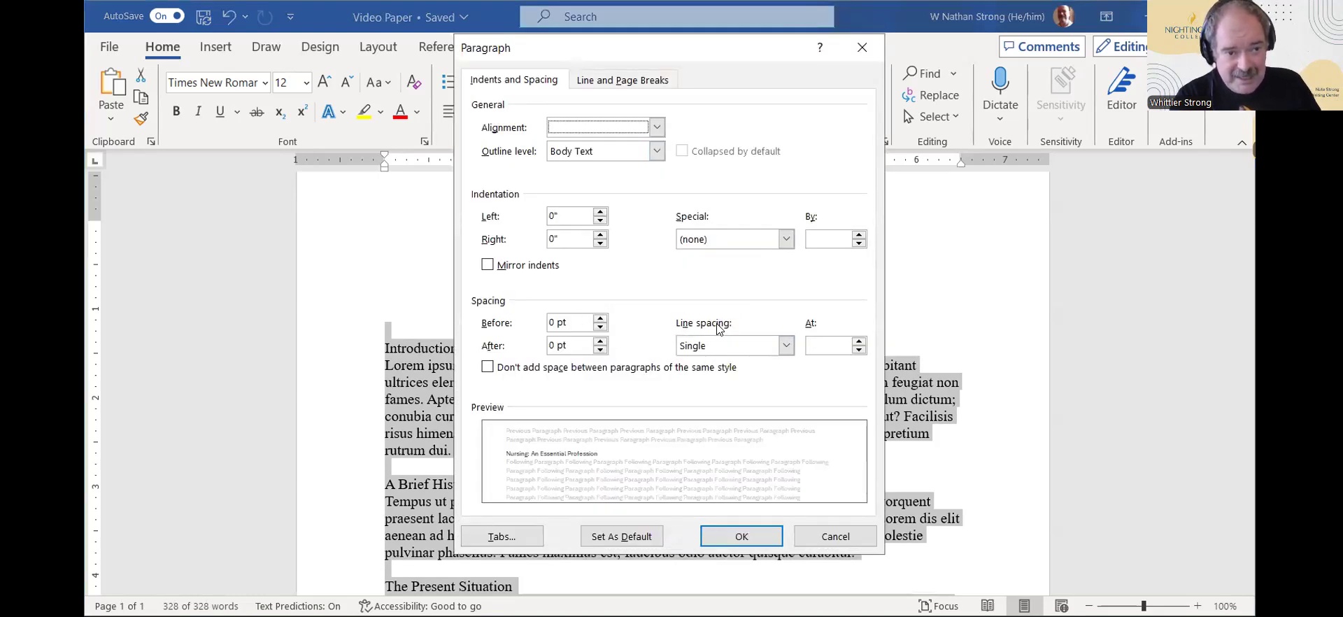
{"action": "left_click", "coordinate": [788, 345]}
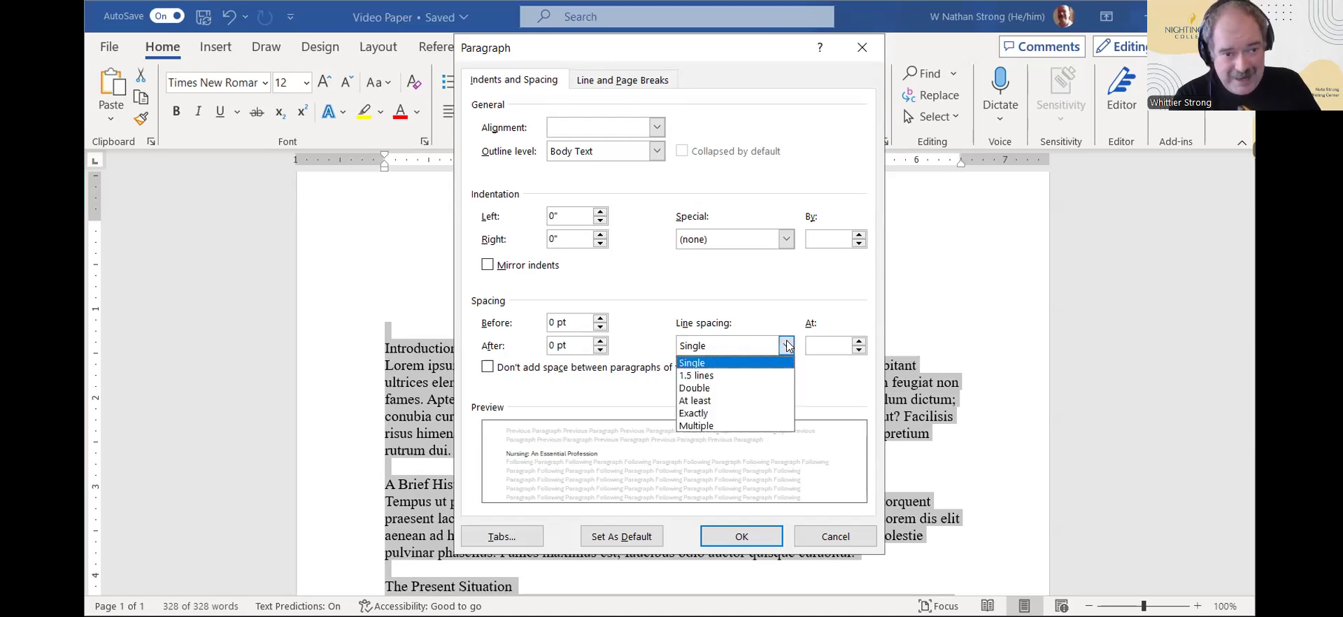
{"action": "left_click", "coordinate": [744, 389]}
{"action": "left_click", "coordinate": [742, 535]}
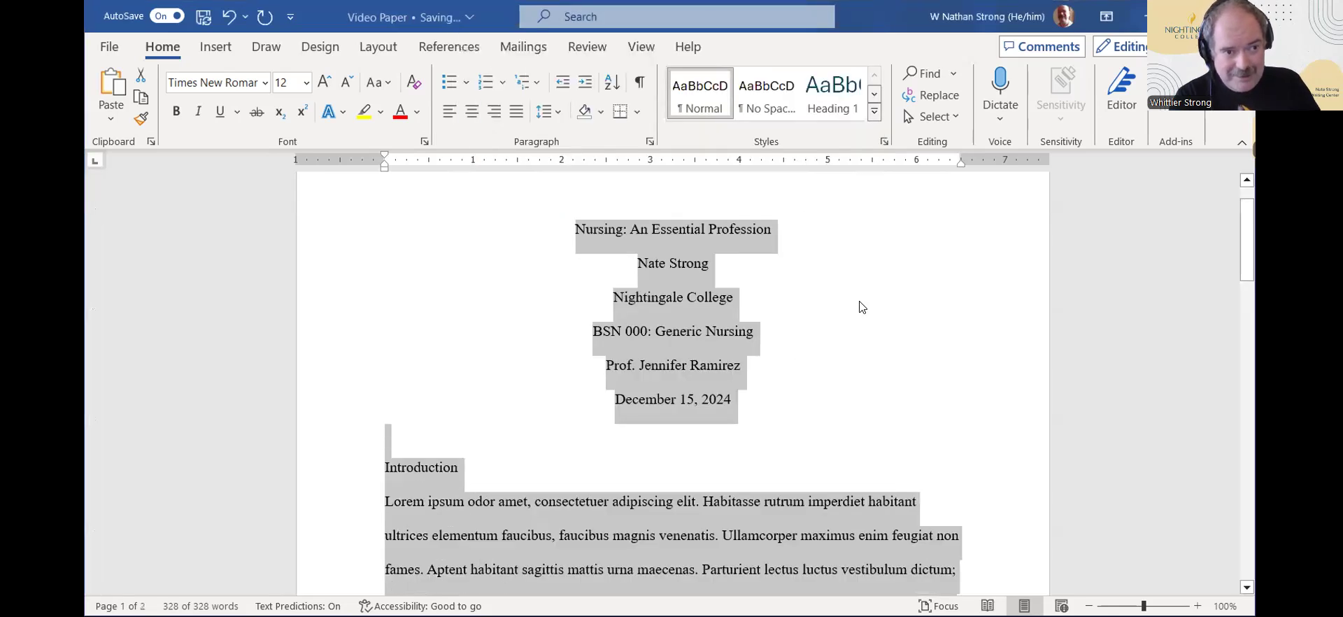
{"action": "left_click", "coordinate": [826, 352]}
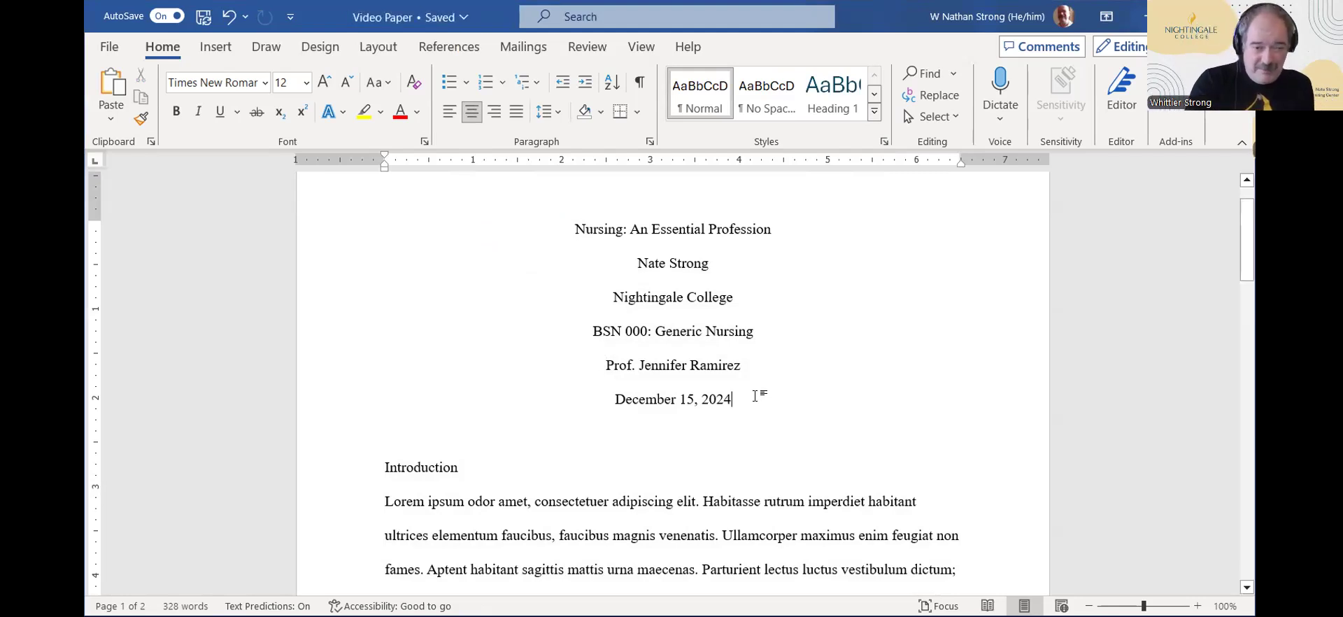
Insert a page break after the date line and remove the blank line above the Introduction heading.
{"action": "triple_click", "coordinate": [638, 397]}
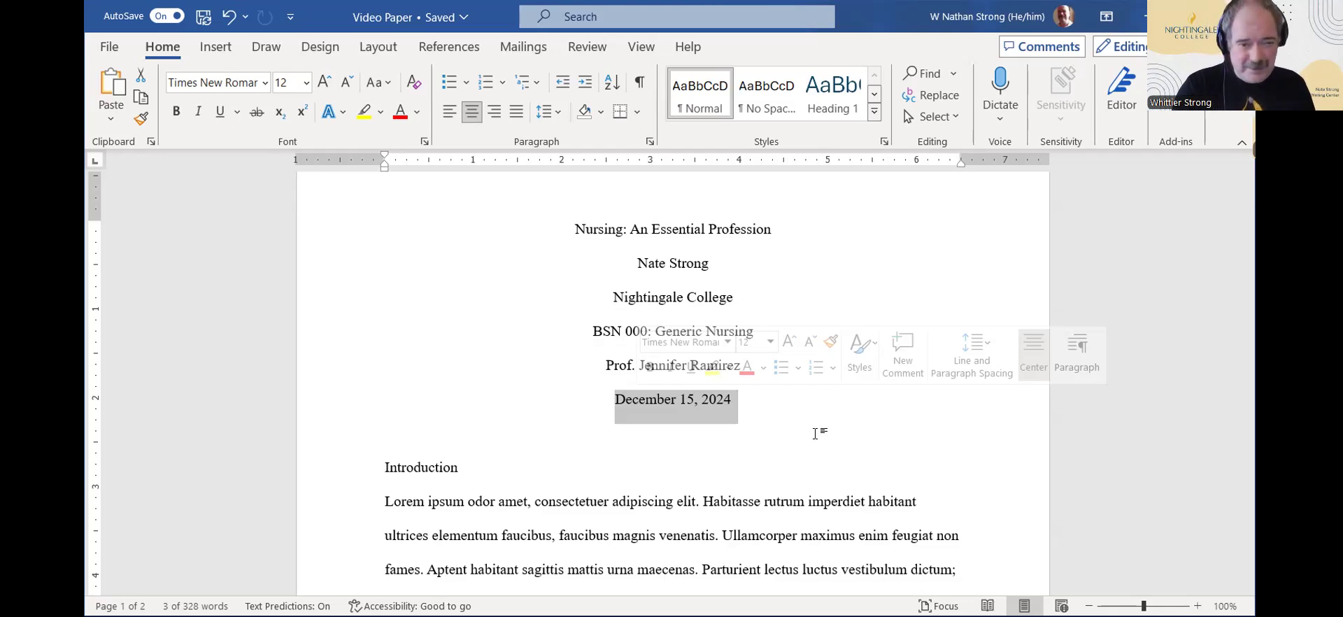
{"action": "left_click", "coordinate": [815, 434]}
{"action": "left_click", "coordinate": [745, 398]}
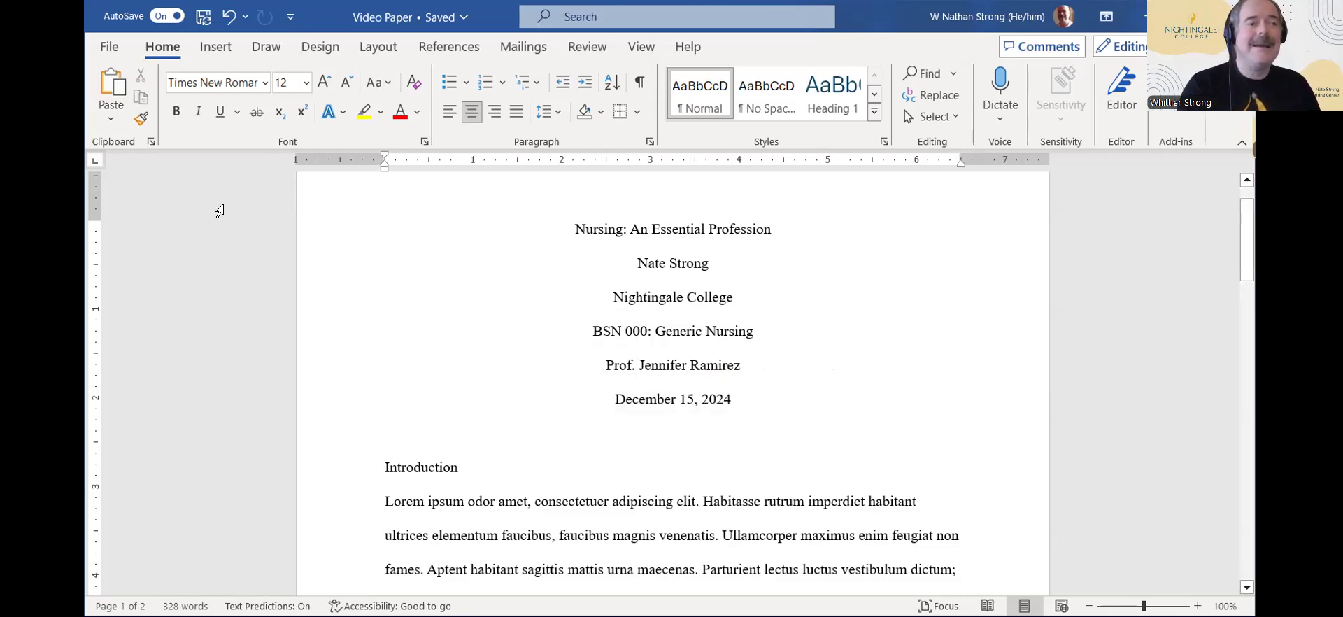
{"action": "left_click", "coordinate": [218, 53]}
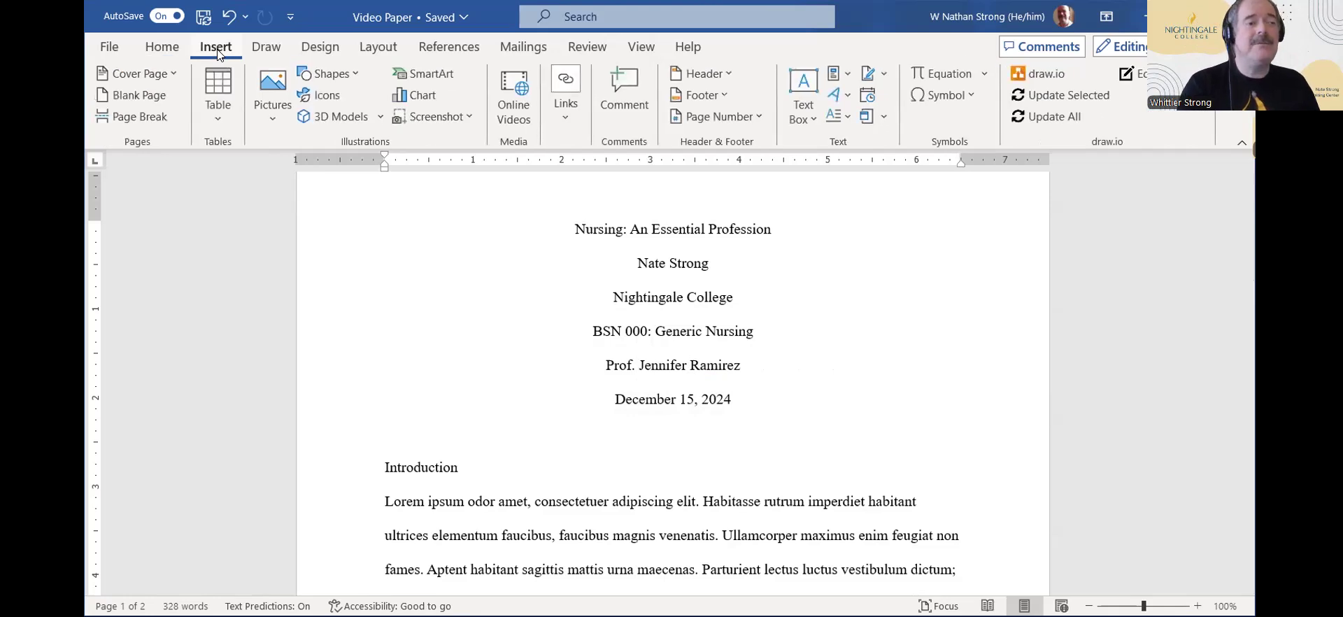
{"action": "left_click", "coordinate": [142, 118]}
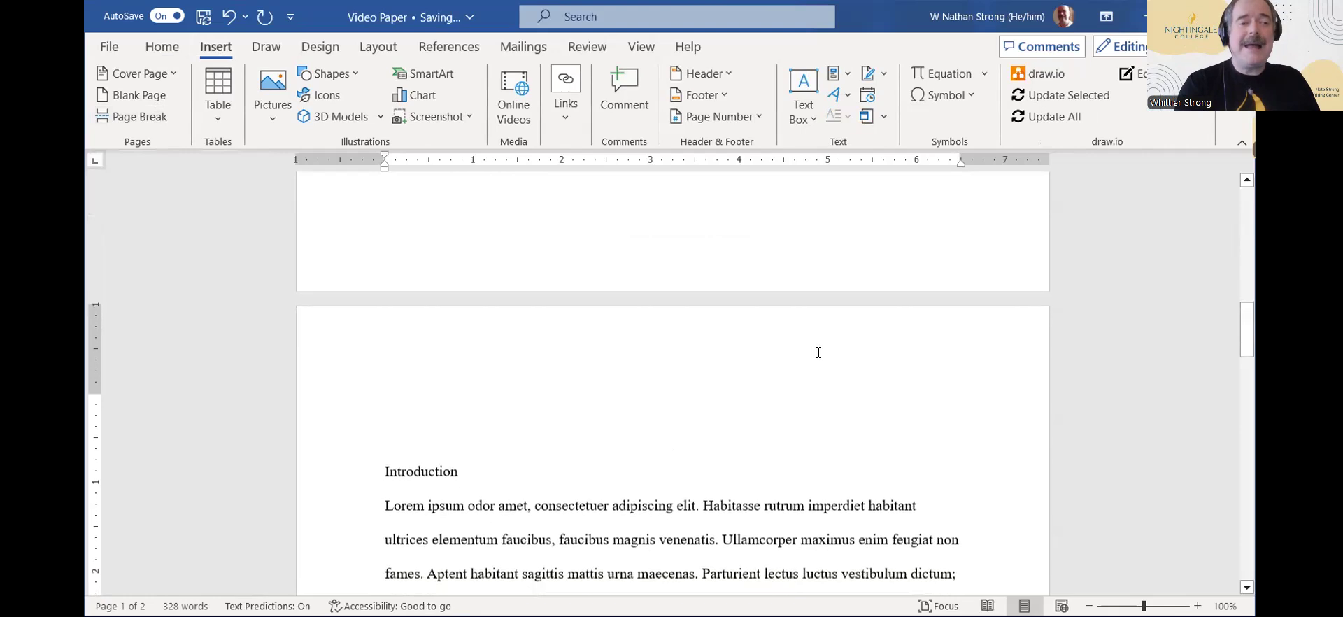
{"action": "scroll", "coordinate": [386, 466], "scroll_direction": "down", "scroll_amount": 1}
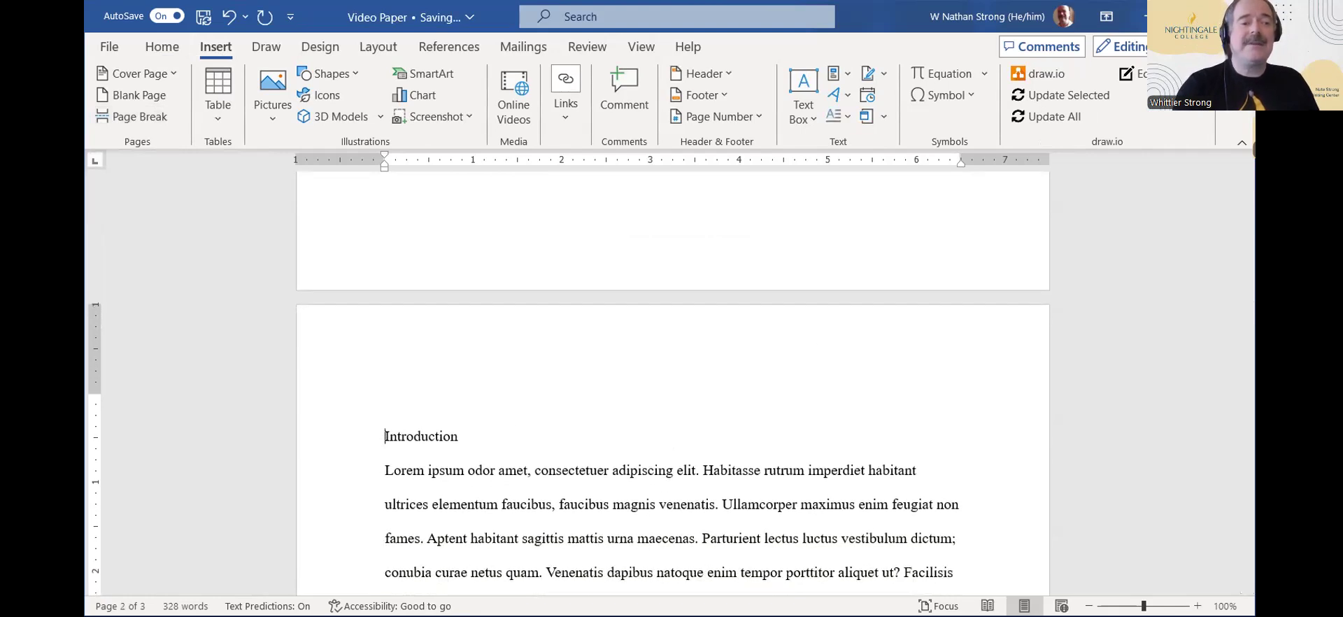
Move the title block down the first page by adding five blank lines above the paper title.
{"action": "scroll", "coordinate": [800, 262], "scroll_direction": "up", "scroll_amount": 5}
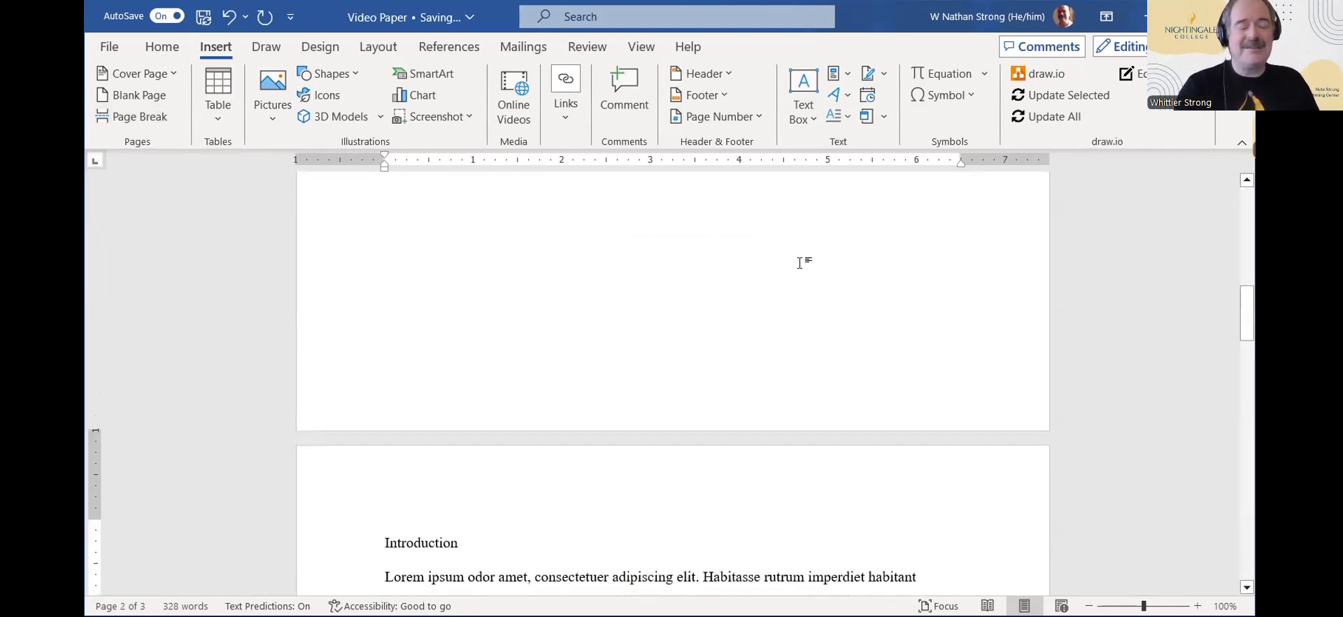
{"action": "scroll", "coordinate": [799, 263], "scroll_direction": "up", "scroll_amount": 6}
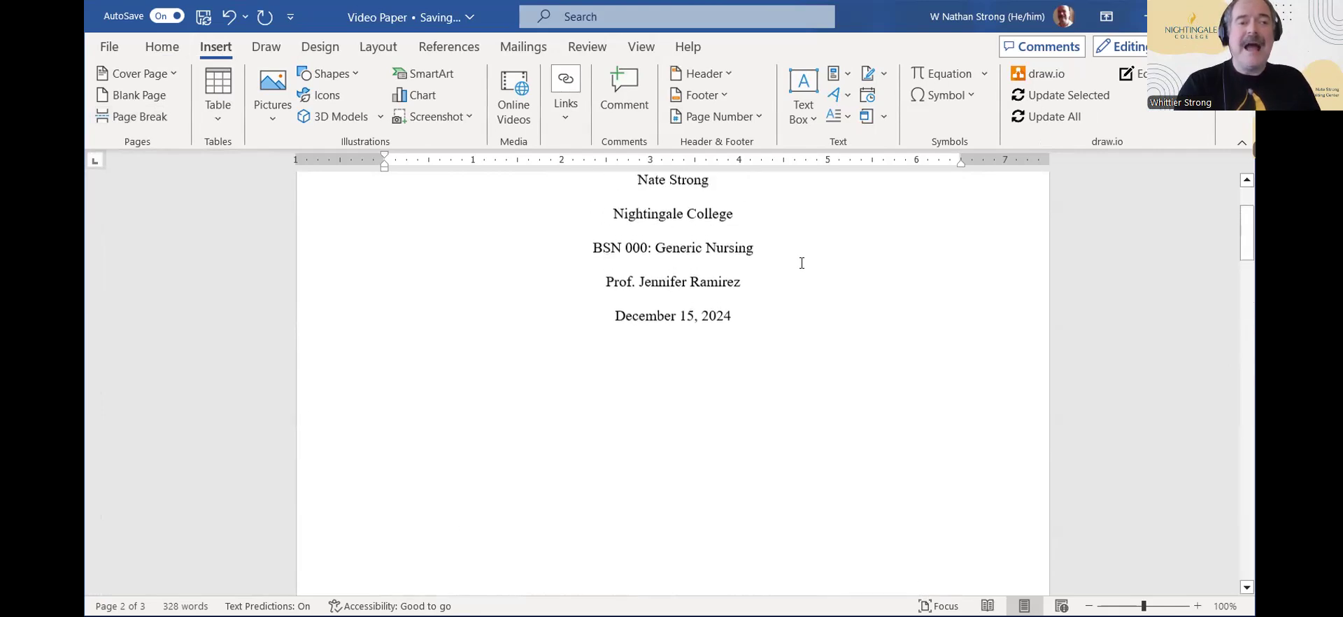
{"action": "scroll", "coordinate": [806, 365], "scroll_direction": "down", "scroll_amount": 2}
{"action": "scroll", "coordinate": [805, 365], "scroll_direction": "up", "scroll_amount": 1}
{"action": "scroll", "coordinate": [803, 365], "scroll_direction": "down", "scroll_amount": 2}
{"action": "scroll", "coordinate": [803, 366], "scroll_direction": "up", "scroll_amount": 3}
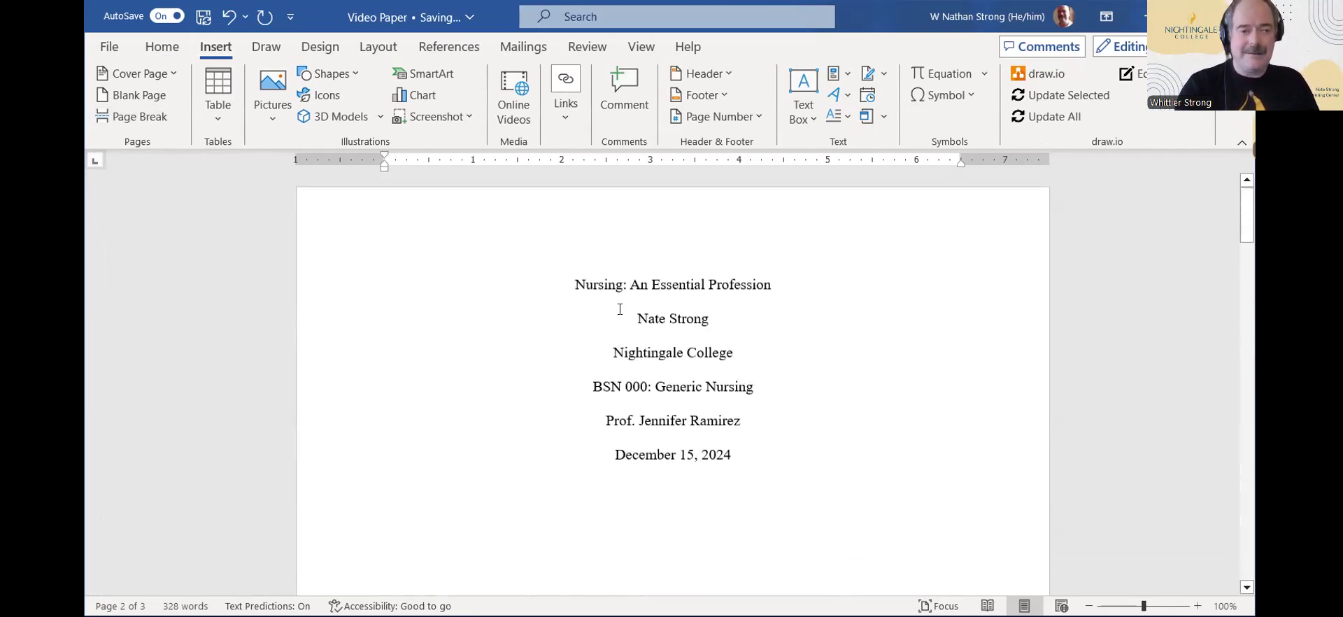
{"action": "left_click", "coordinate": [575, 283]}
{"action": "scroll", "coordinate": [575, 283], "scroll_direction": "up", "scroll_amount": 1}
{"action": "scroll", "coordinate": [636, 375], "scroll_direction": "up", "scroll_amount": 3}
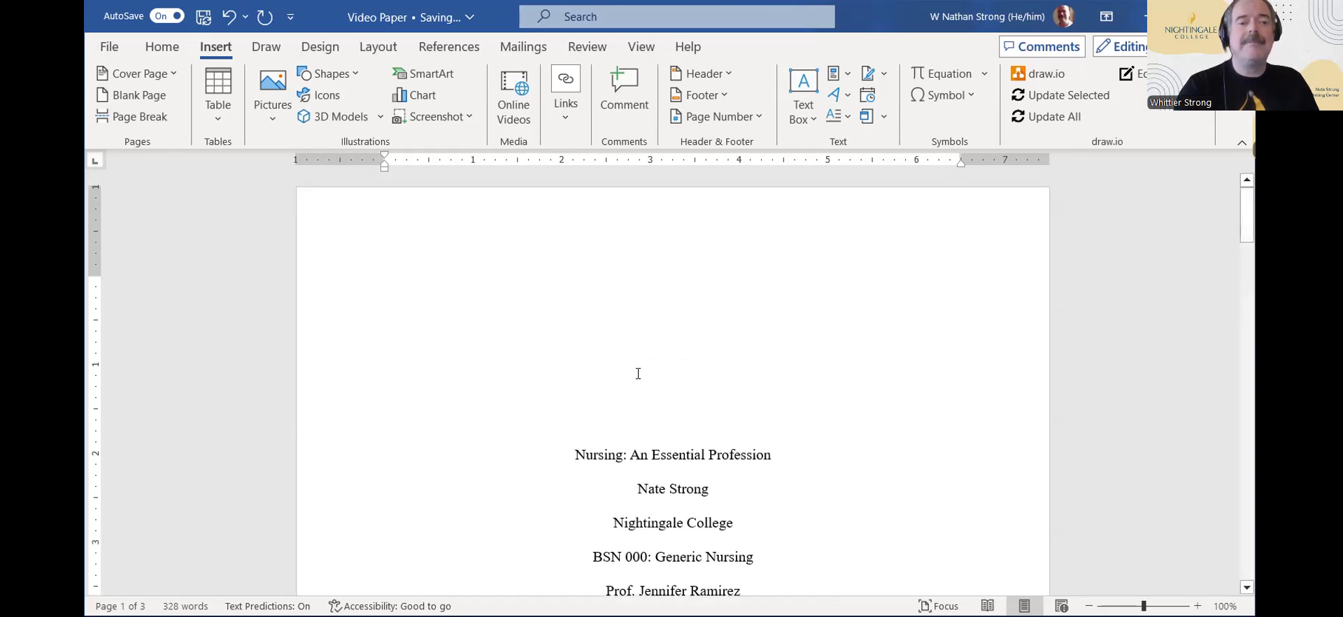
{"action": "scroll", "coordinate": [685, 374], "scroll_direction": "down", "scroll_amount": 8}
{"action": "scroll", "coordinate": [684, 371], "scroll_direction": "down", "scroll_amount": 10}
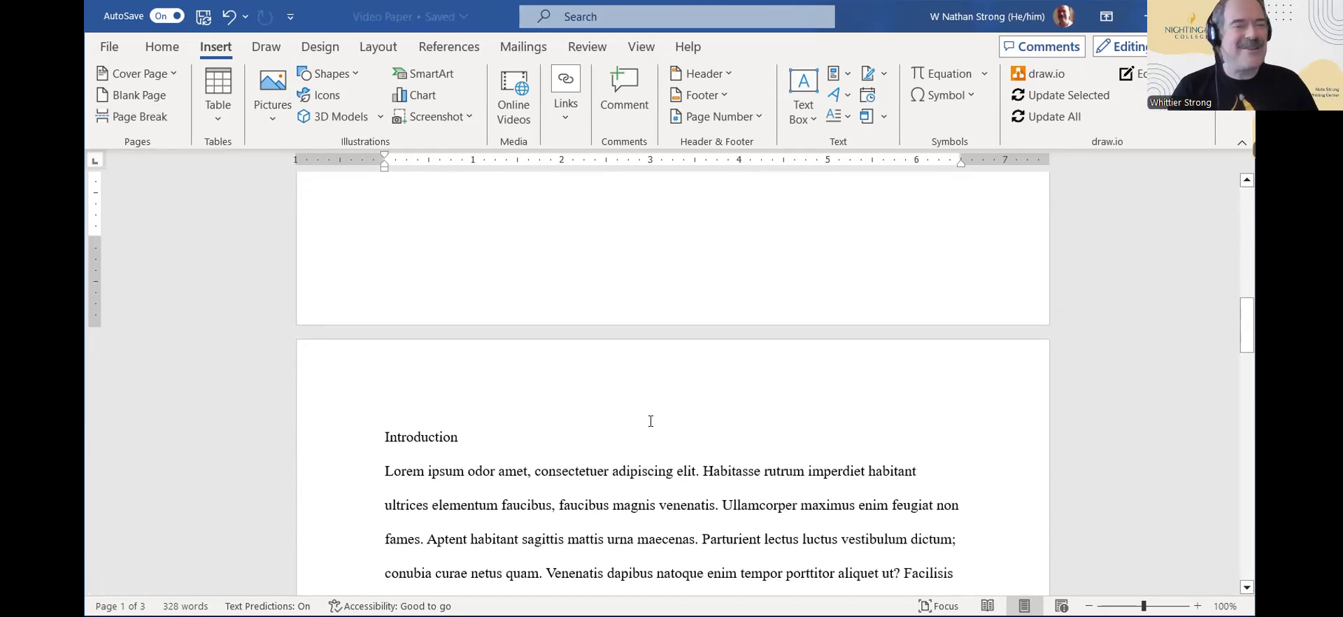
{"action": "scroll", "coordinate": [651, 421], "scroll_direction": "up", "scroll_amount": 10}
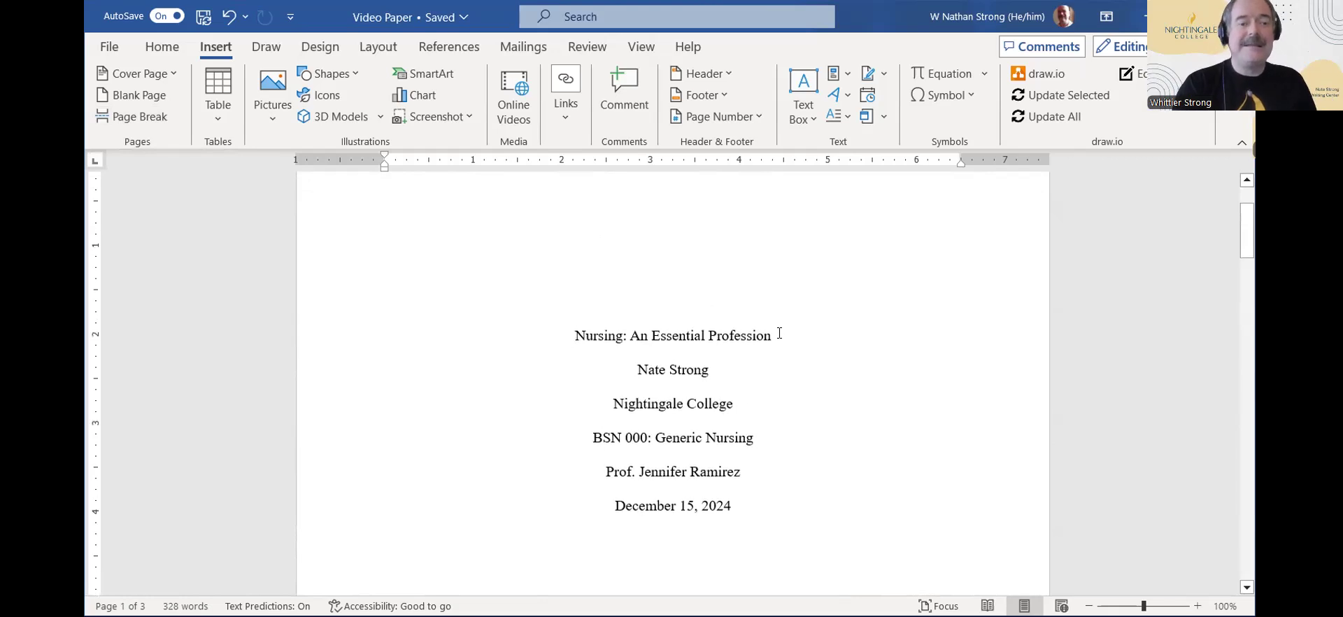
Make the title "Nursing: An Essential Profession" bold.
{"action": "triple_click", "coordinate": [779, 333]}
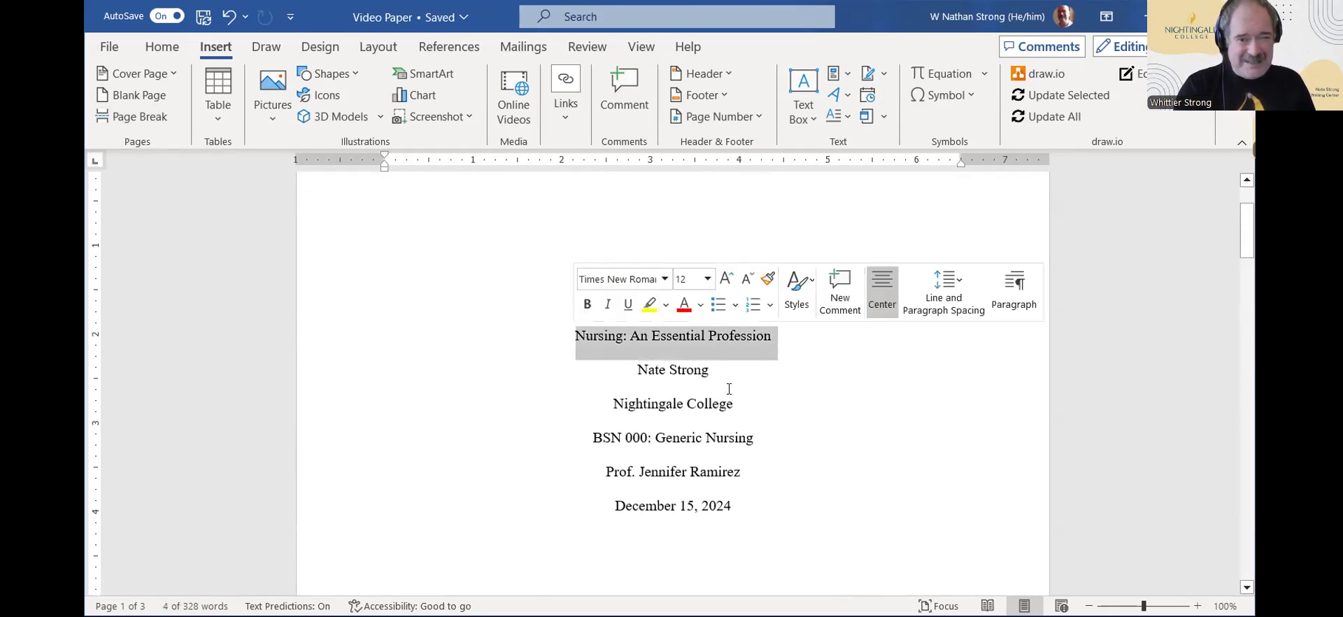
{"action": "left_click", "coordinate": [772, 333]}
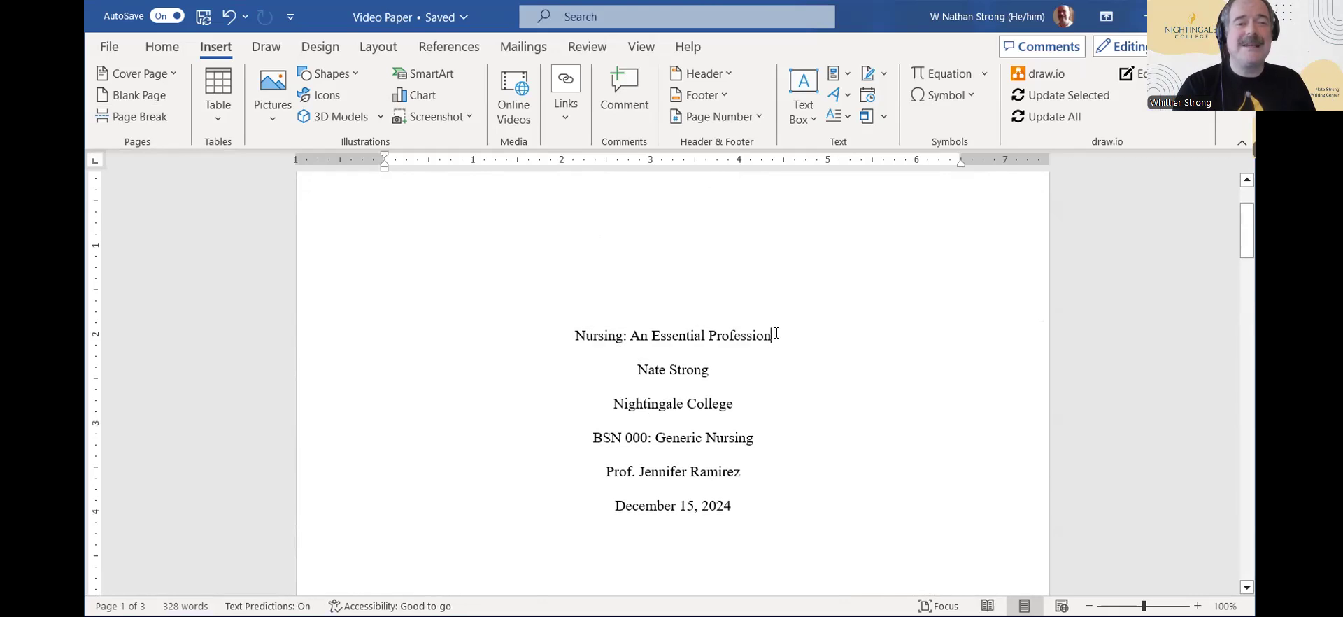
{"action": "triple_click", "coordinate": [607, 333]}
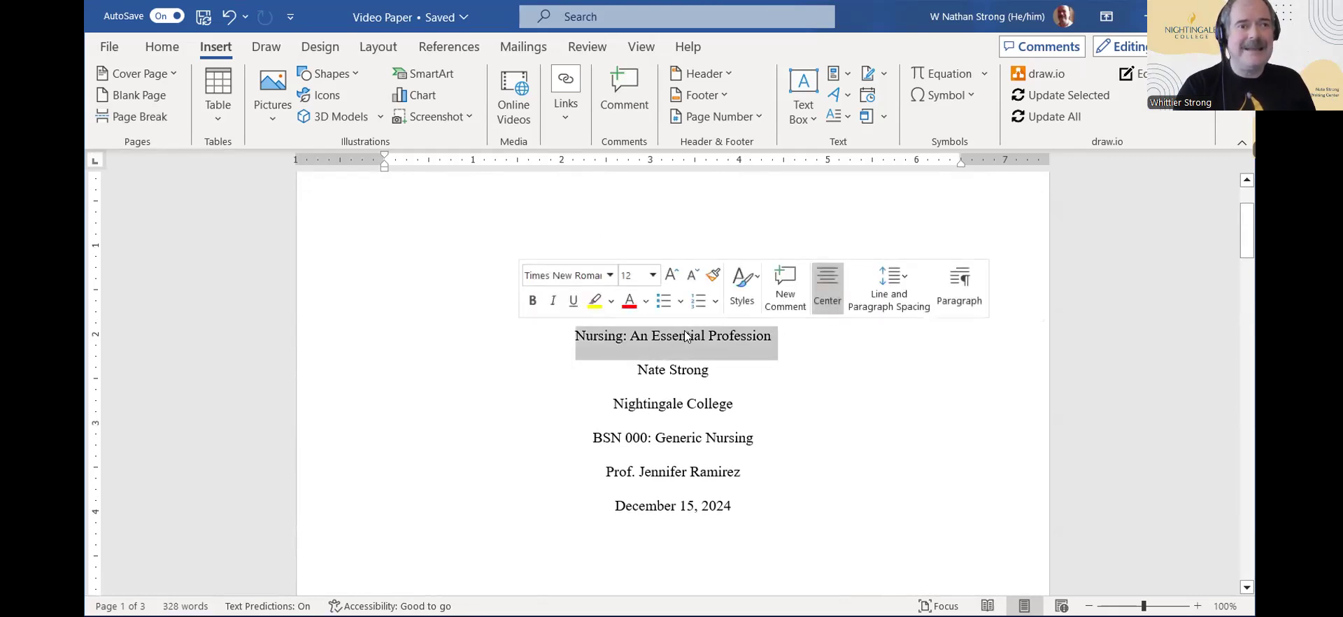
{"action": "left_click", "coordinate": [532, 302]}
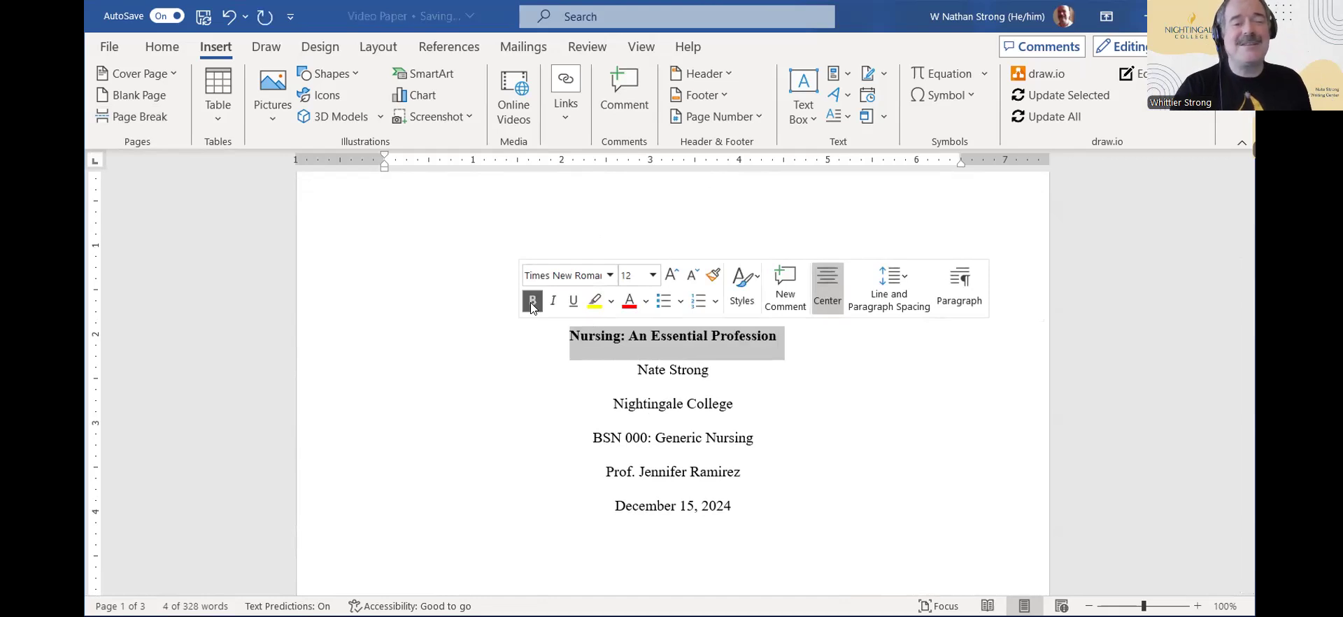
{"action": "left_click", "coordinate": [832, 403]}
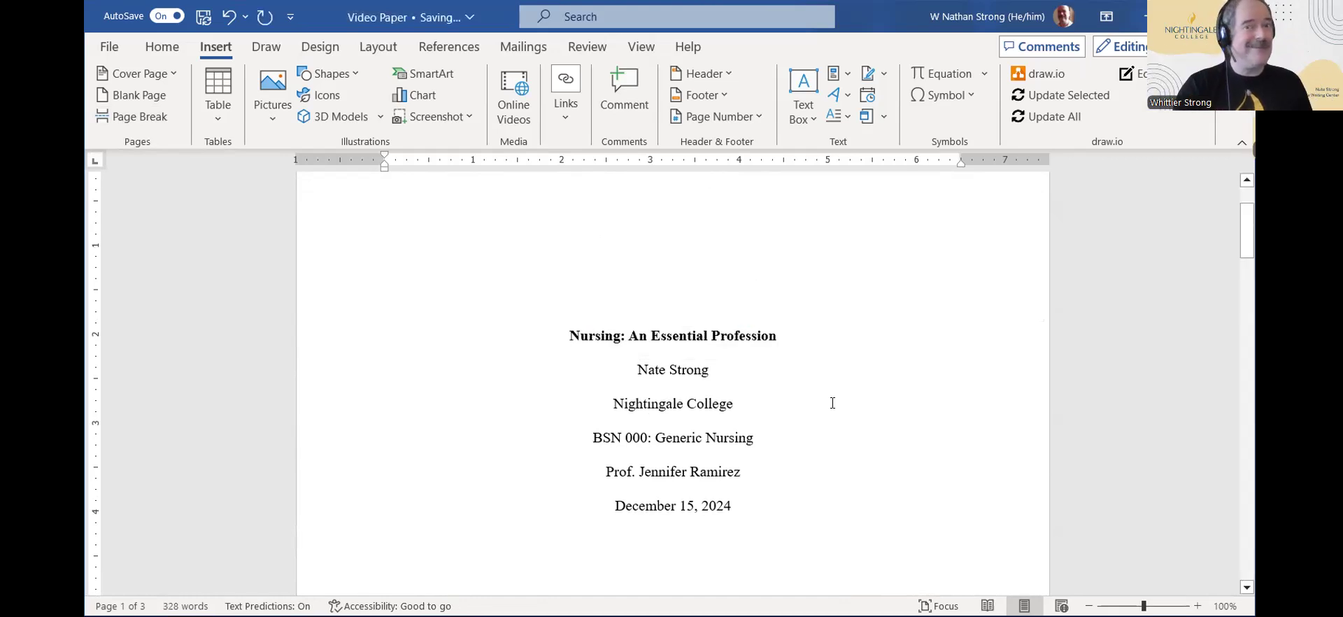
Center the Introduction heading at the start of the second page.
{"action": "scroll", "coordinate": [833, 403], "scroll_direction": "down", "scroll_amount": 10}
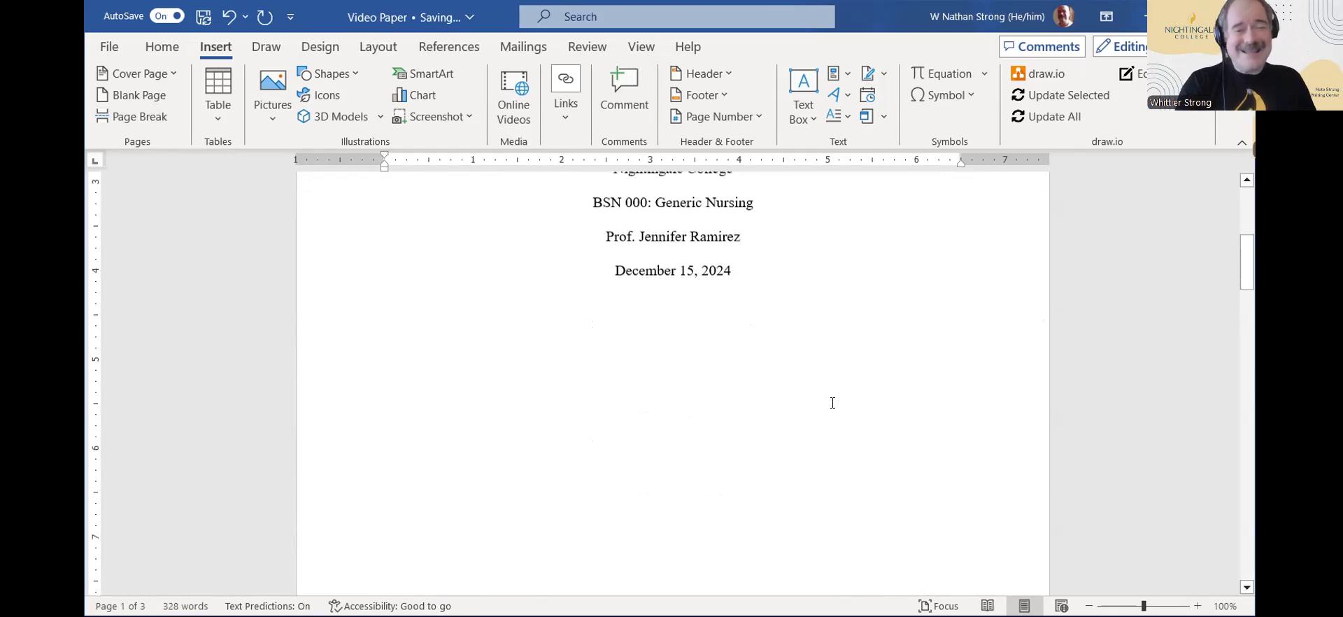
{"action": "scroll", "coordinate": [833, 403], "scroll_direction": "down", "scroll_amount": 8}
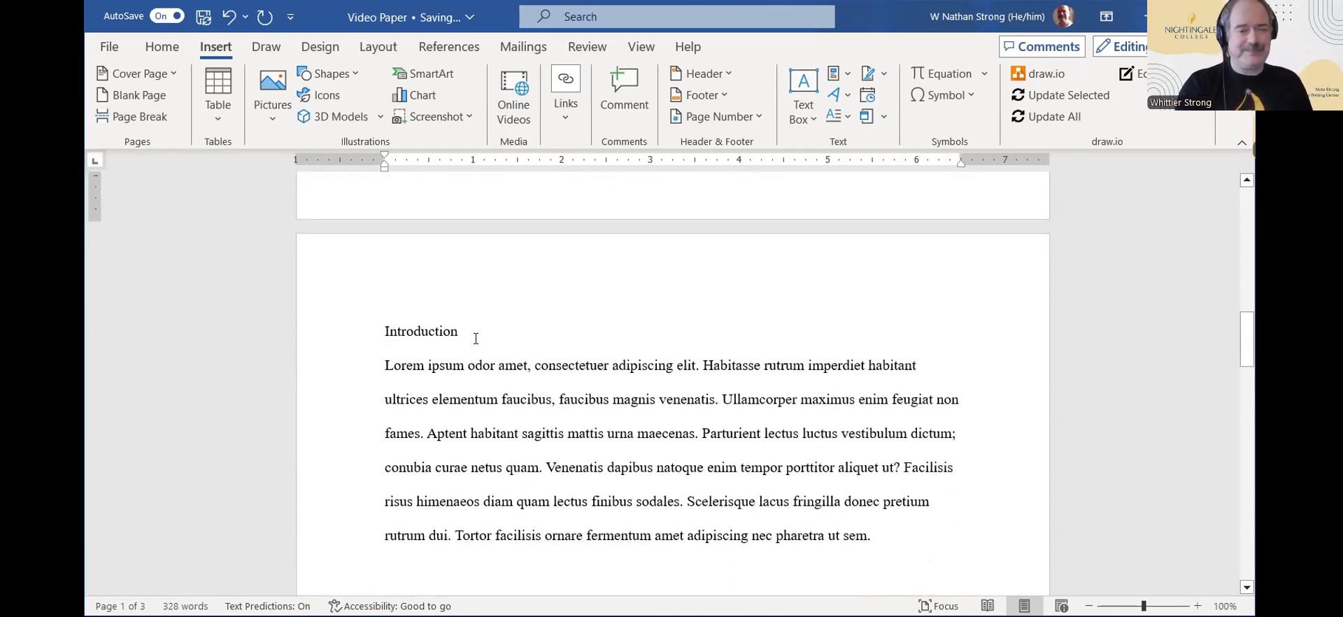
{"action": "left_click", "coordinate": [163, 49]}
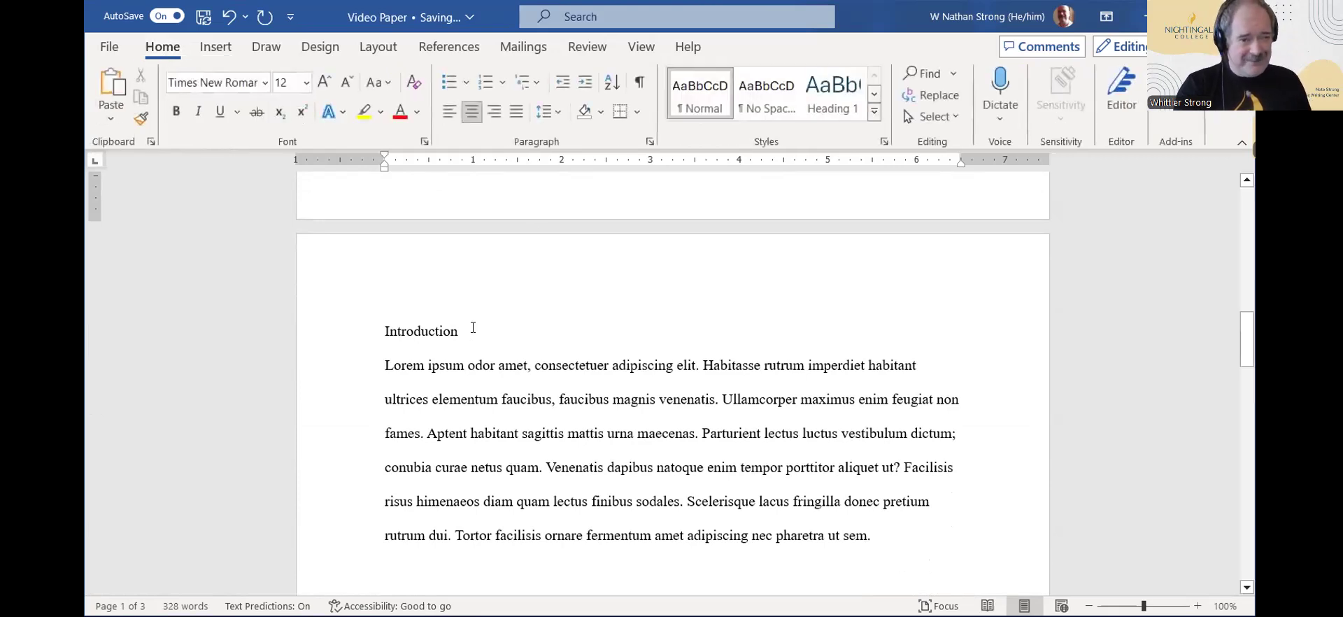
{"action": "left_click_drag", "start_coordinate": [473, 332], "coordinate": [378, 323]}
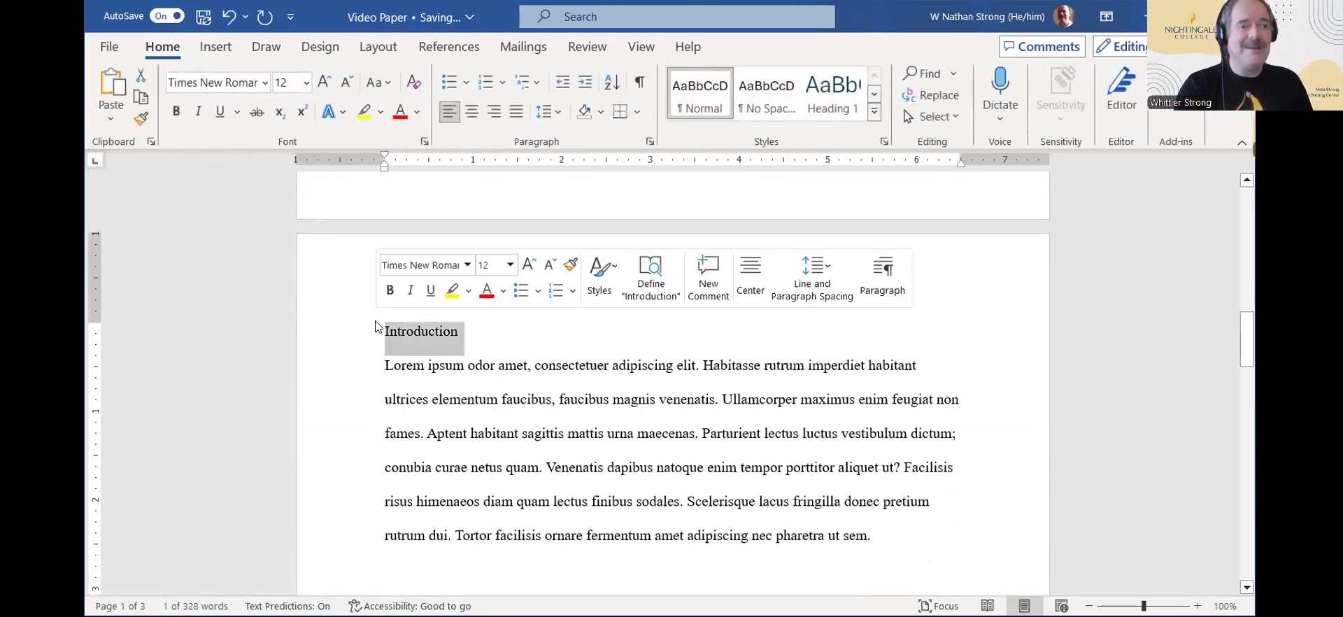
{"action": "scroll", "coordinate": [670, 456], "scroll_direction": "down", "scroll_amount": 1}
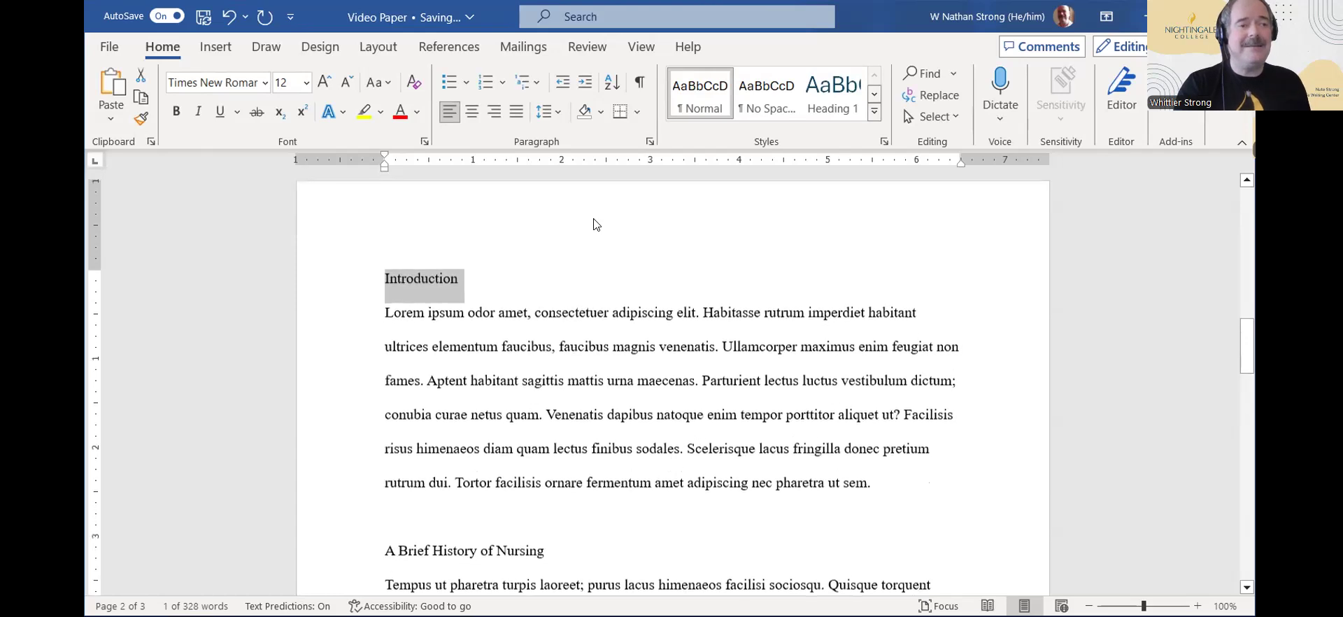
{"action": "left_click", "coordinate": [473, 111]}
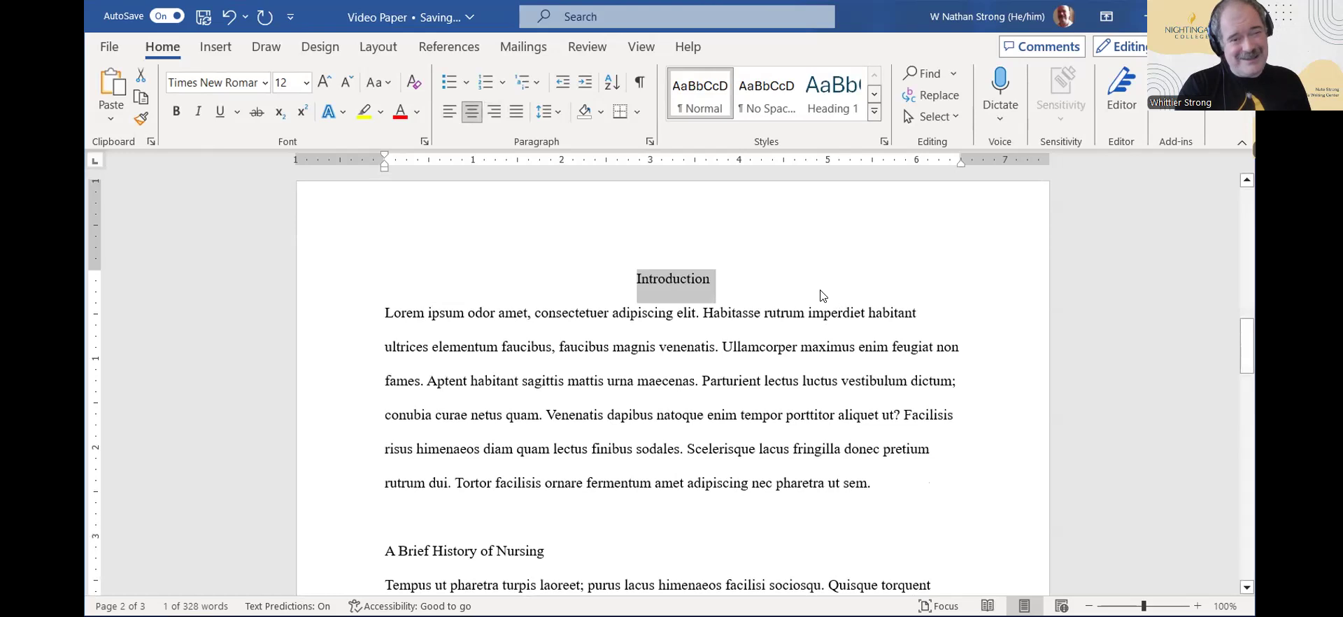
{"action": "left_click", "coordinate": [824, 294]}
Center the section headings "A Brief History of Nursing" and "The Present Situation".
{"action": "scroll", "coordinate": [824, 293], "scroll_direction": "down", "scroll_amount": 1}
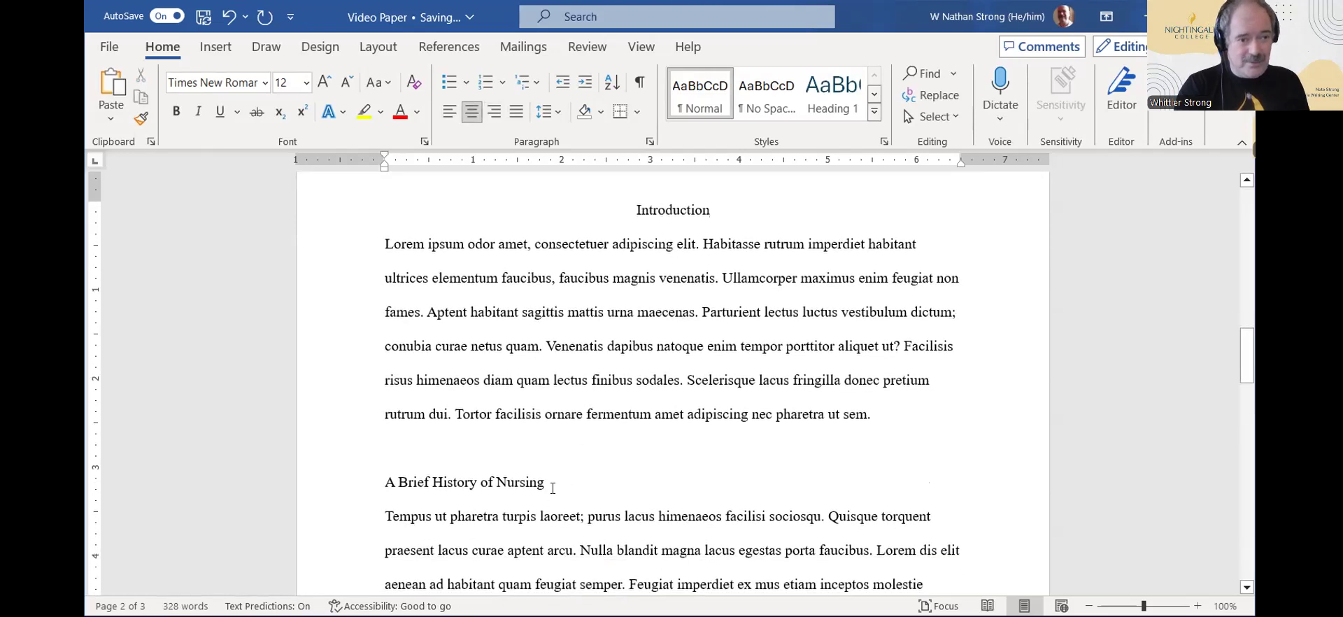
{"action": "left_click", "coordinate": [377, 482]}
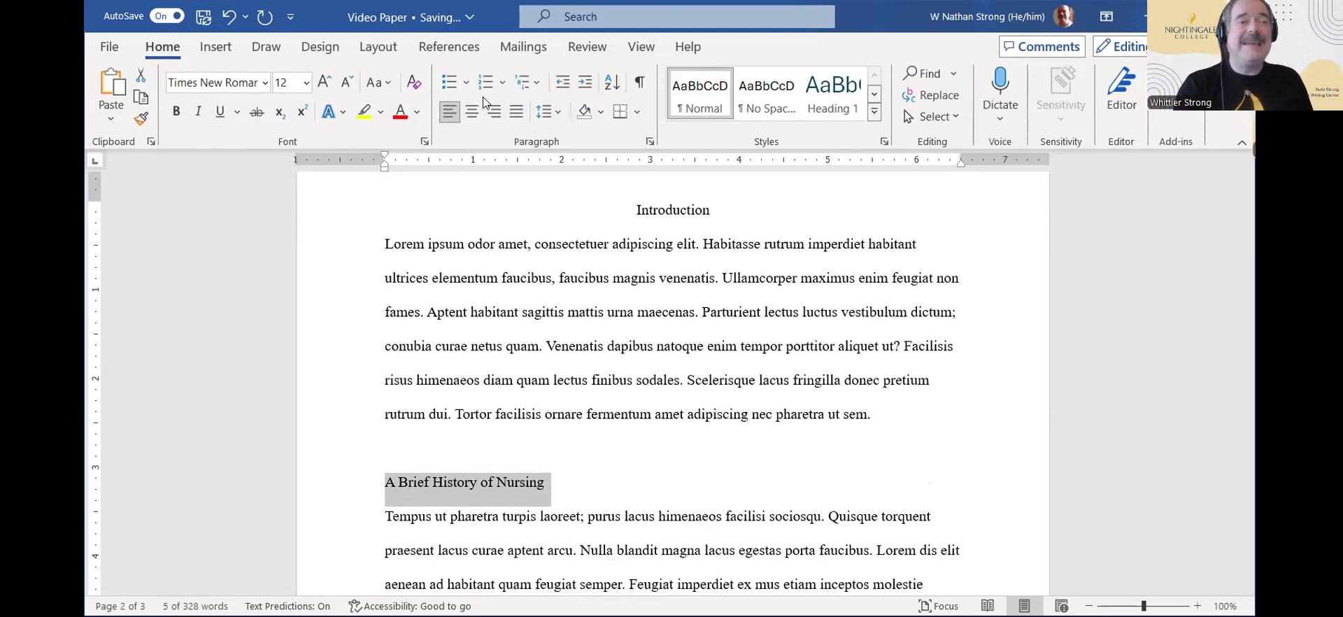
{"action": "left_click", "coordinate": [472, 110]}
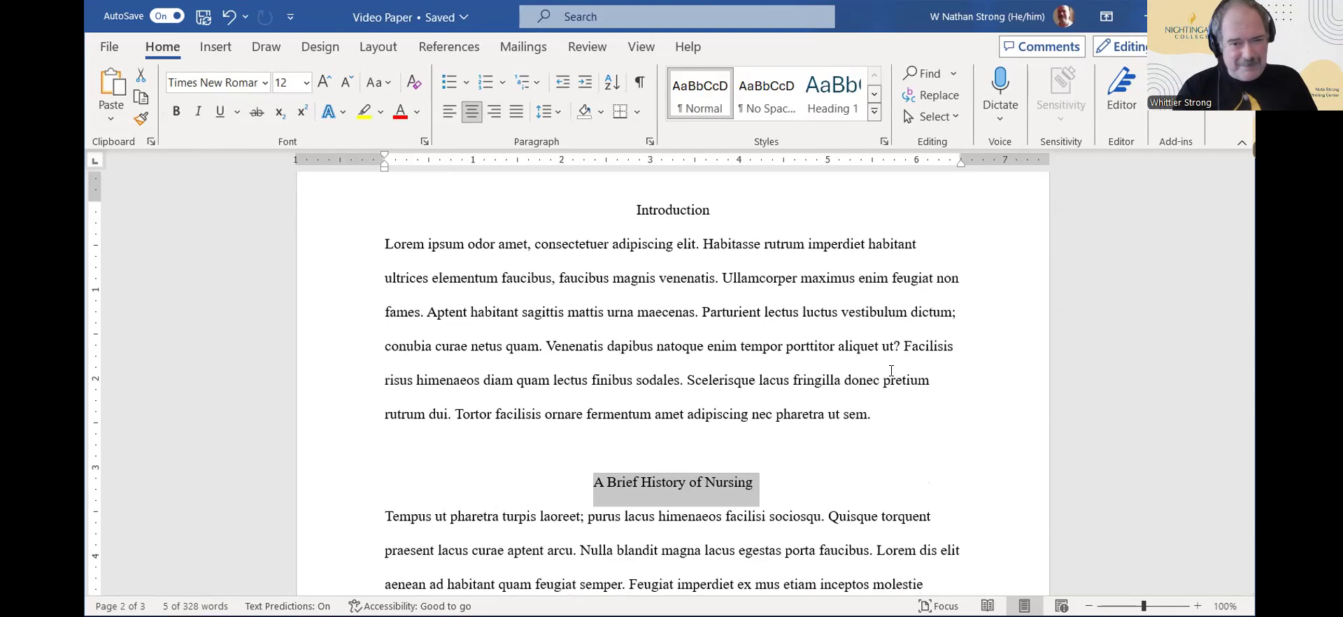
{"action": "scroll", "coordinate": [887, 404], "scroll_direction": "down", "scroll_amount": 3}
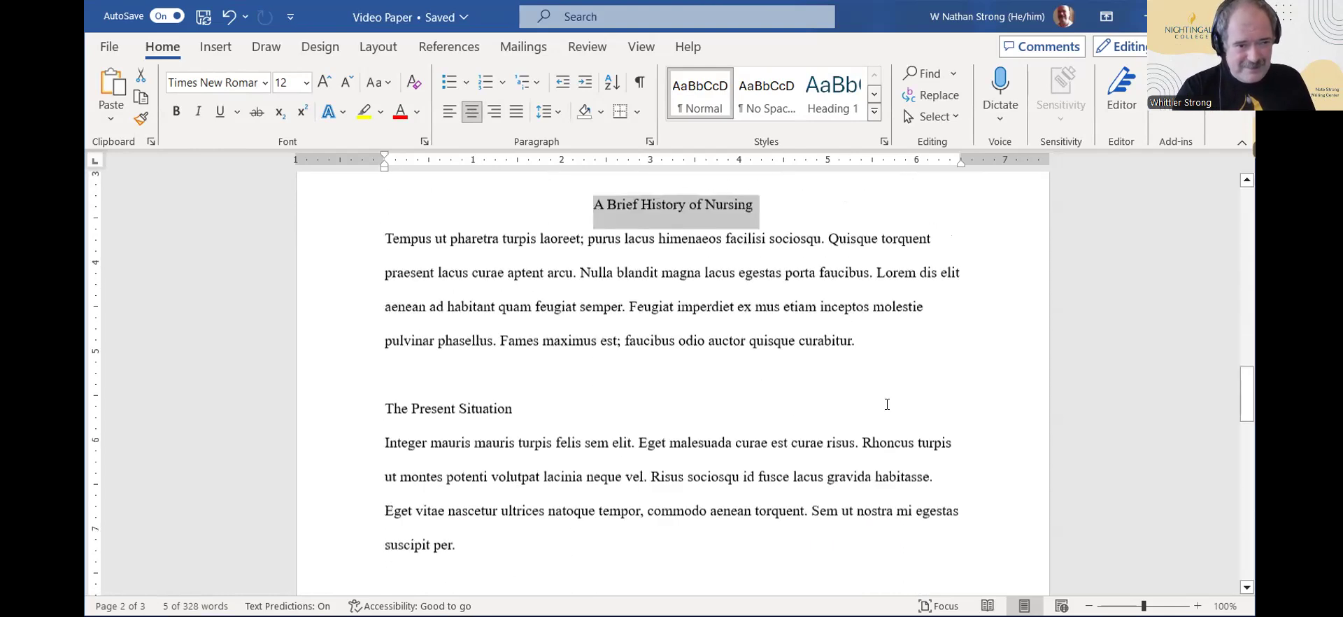
{"action": "left_click_drag", "start_coordinate": [519, 396], "coordinate": [389, 389]}
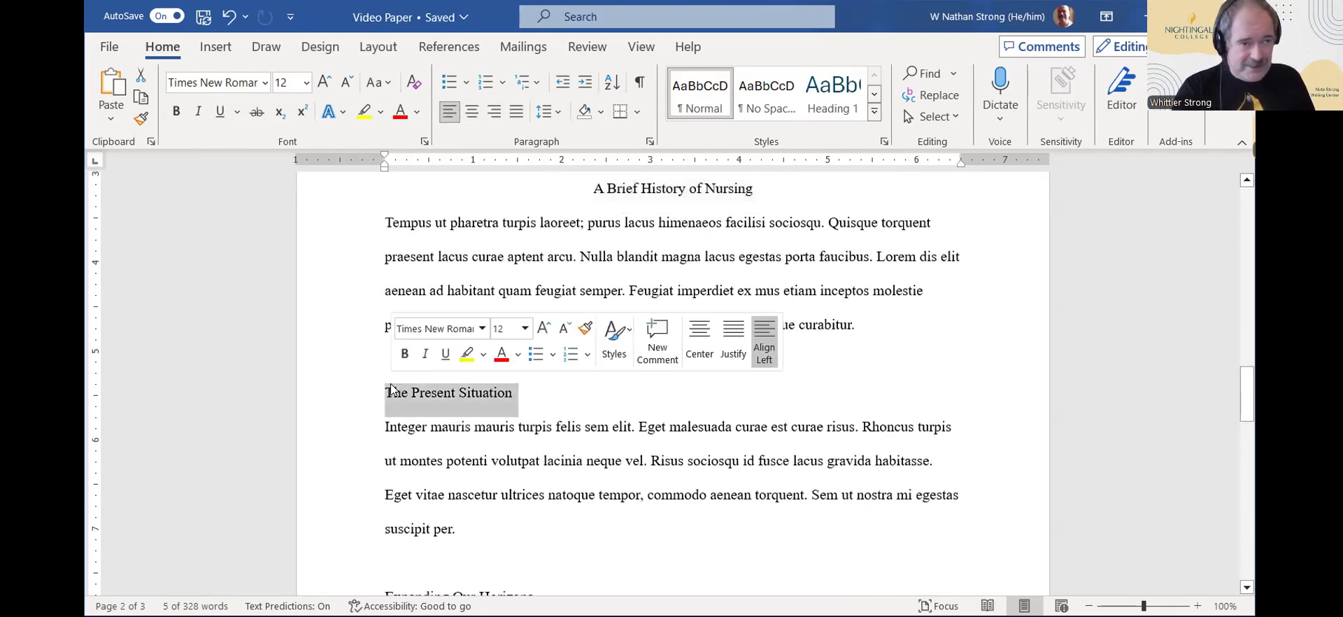
{"action": "left_click", "coordinate": [465, 114]}
Center the section headings "Expanding Our Horizons" and "Conclusion".
{"action": "scroll", "coordinate": [727, 341], "scroll_direction": "down", "scroll_amount": 2}
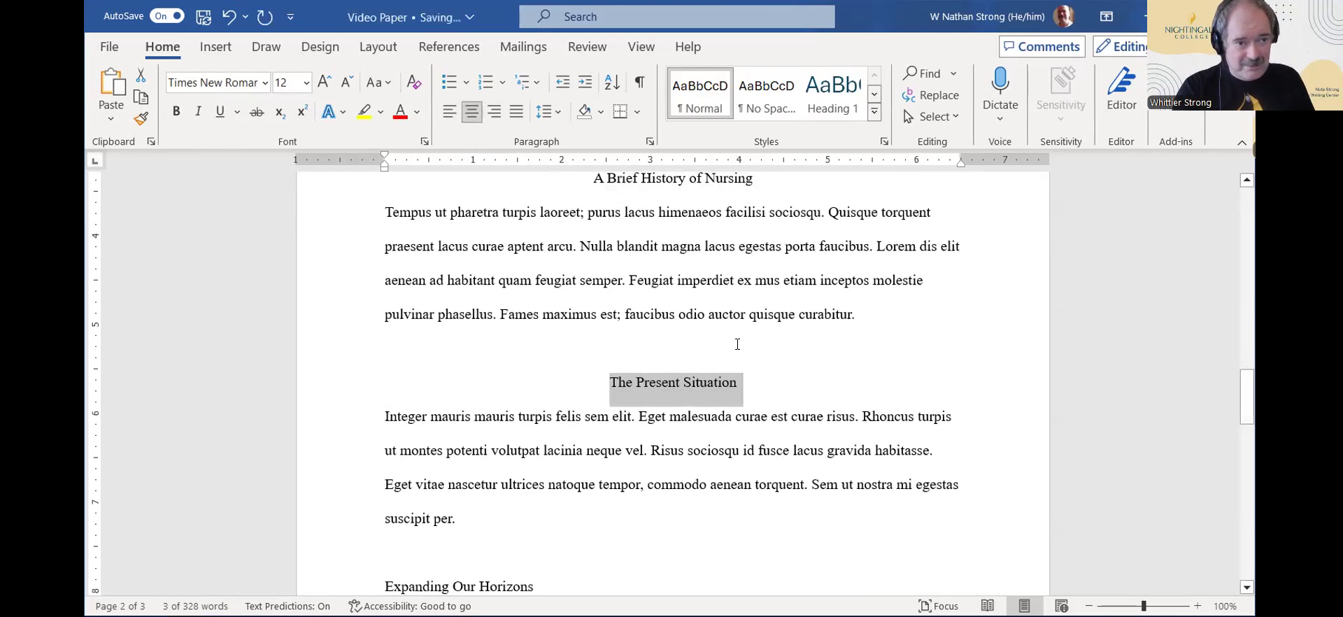
{"action": "left_click_drag", "start_coordinate": [554, 394], "coordinate": [386, 394]}
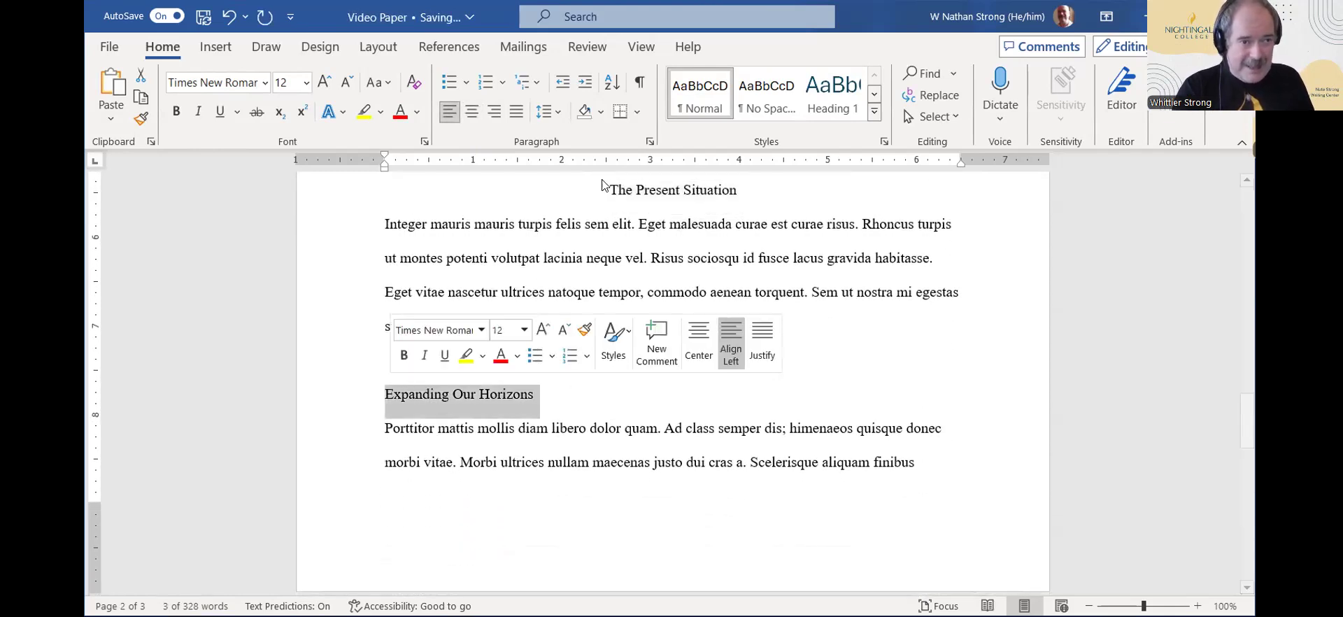
{"action": "left_click", "coordinate": [474, 115]}
{"action": "scroll", "coordinate": [903, 333], "scroll_direction": "down", "scroll_amount": 2}
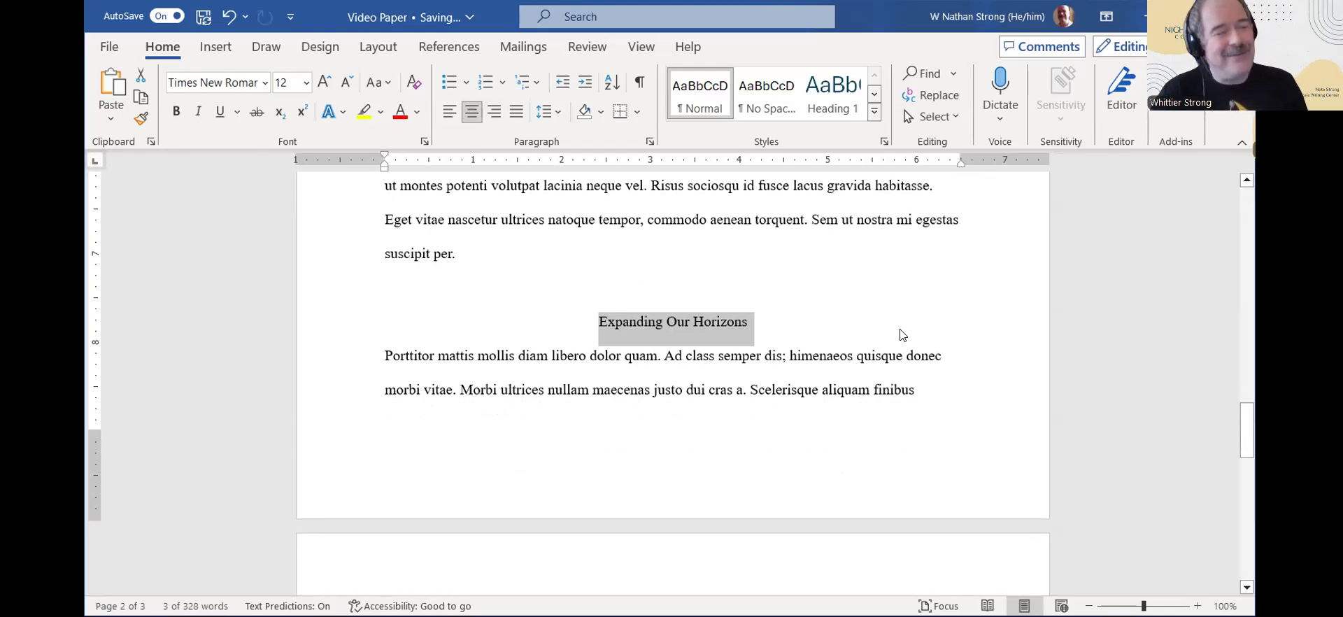
{"action": "scroll", "coordinate": [902, 335], "scroll_direction": "down", "scroll_amount": 3}
{"action": "scroll", "coordinate": [900, 330], "scroll_direction": "down", "scroll_amount": 5}
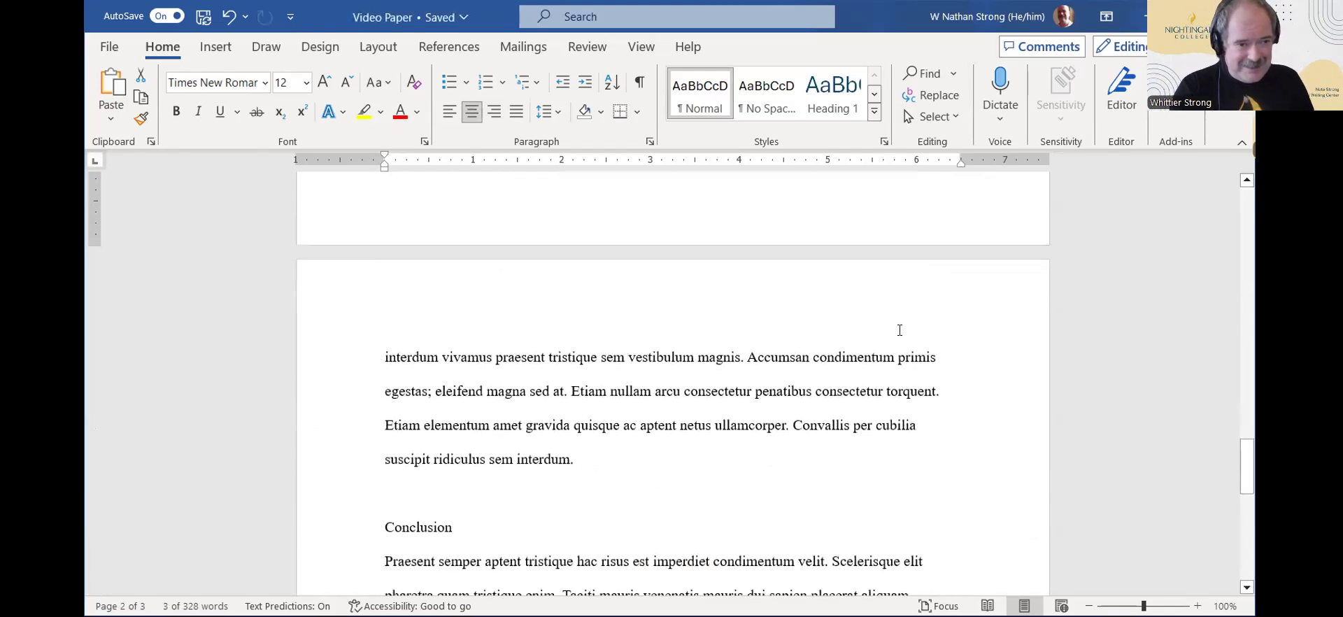
{"action": "left_click", "coordinate": [308, 338]}
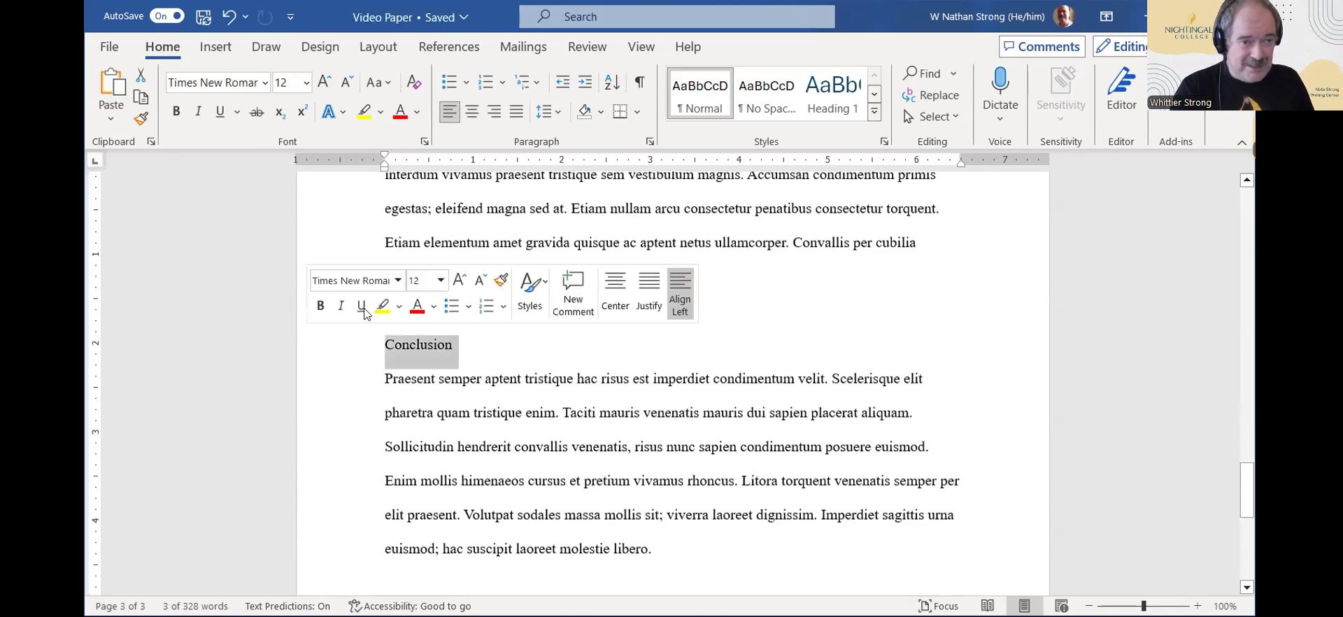
{"action": "left_click", "coordinate": [472, 111]}
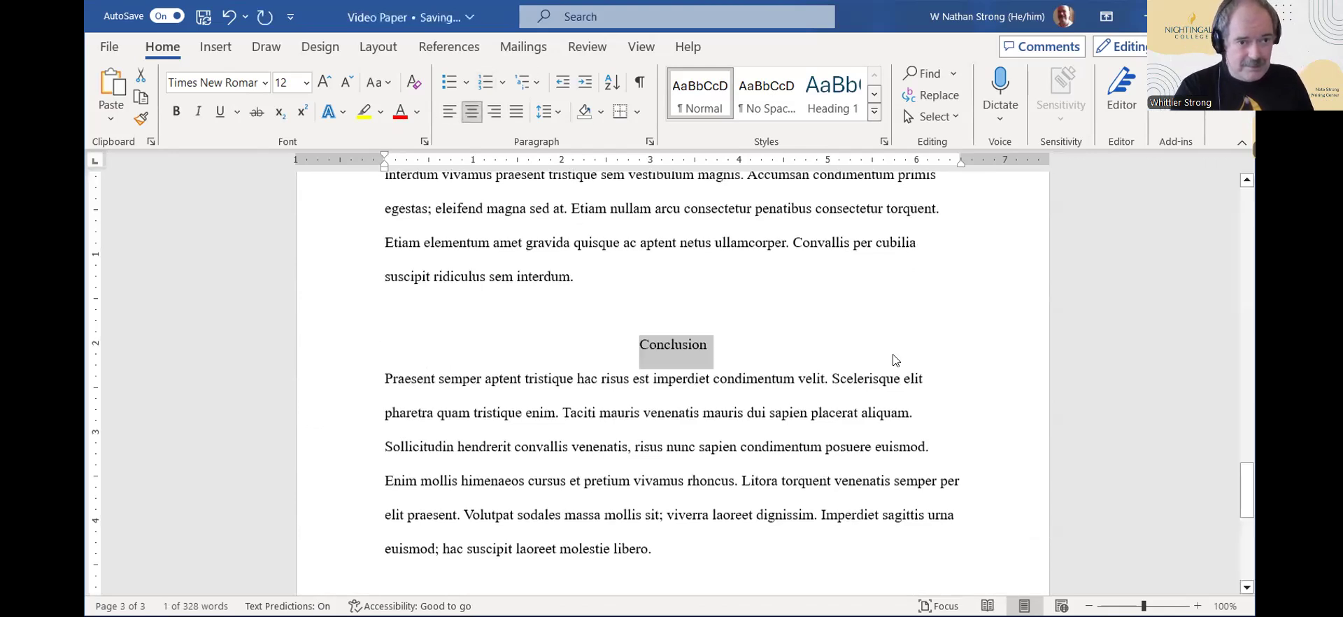
Return to the Introduction heading on the second page and make it bold.
{"action": "scroll", "coordinate": [891, 356], "scroll_direction": "down", "scroll_amount": 3}
{"action": "scroll", "coordinate": [892, 355], "scroll_direction": "up", "scroll_amount": 10}
{"action": "scroll", "coordinate": [894, 355], "scroll_direction": "up", "scroll_amount": 15}
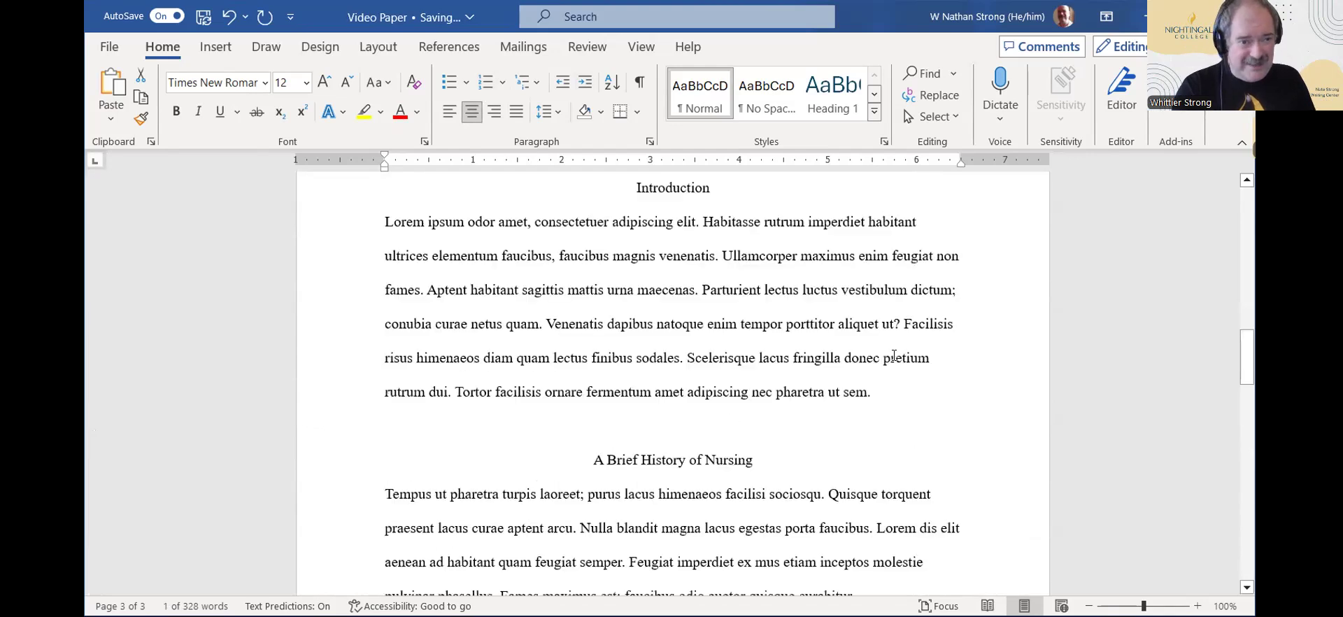
{"action": "left_click_drag", "start_coordinate": [729, 378], "coordinate": [634, 387]}
{"action": "left_click", "coordinate": [176, 111]}
Make the "A Brief History of Nursing" heading bold.
{"action": "scroll", "coordinate": [809, 358], "scroll_direction": "down", "scroll_amount": 3}
{"action": "scroll", "coordinate": [810, 357], "scroll_direction": "down", "scroll_amount": 3}
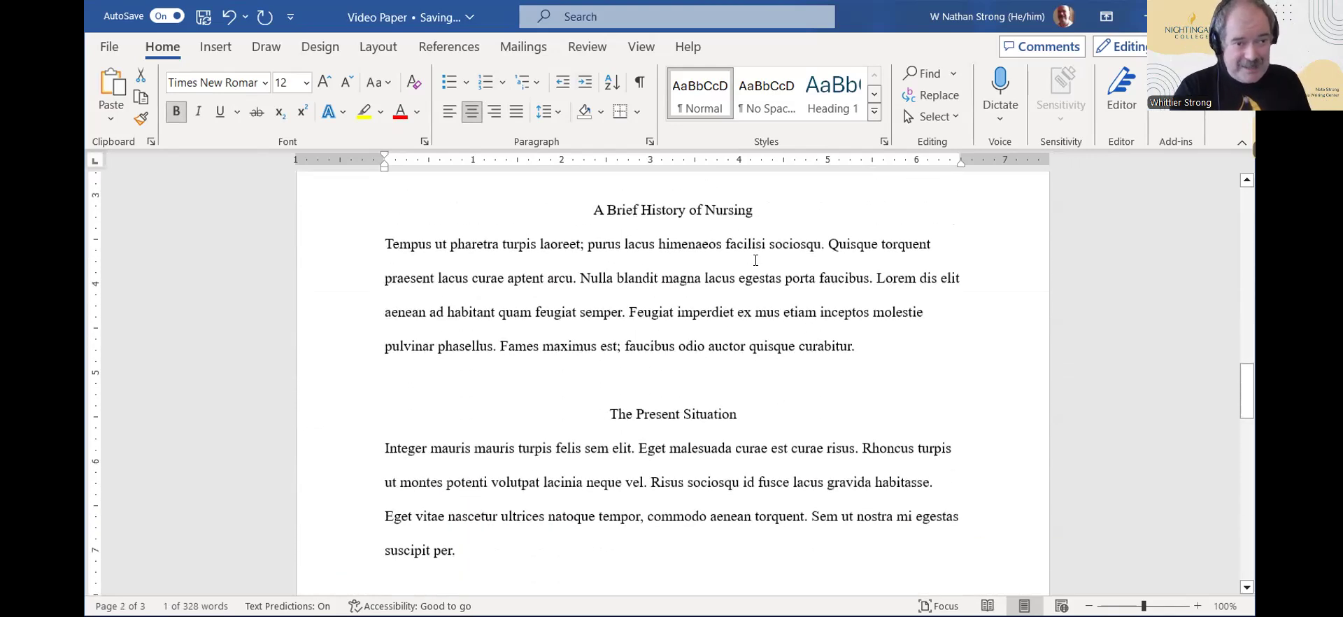
{"action": "scroll", "coordinate": [756, 261], "scroll_direction": "up", "scroll_amount": 2}
{"action": "left_click_drag", "start_coordinate": [763, 383], "coordinate": [557, 370]}
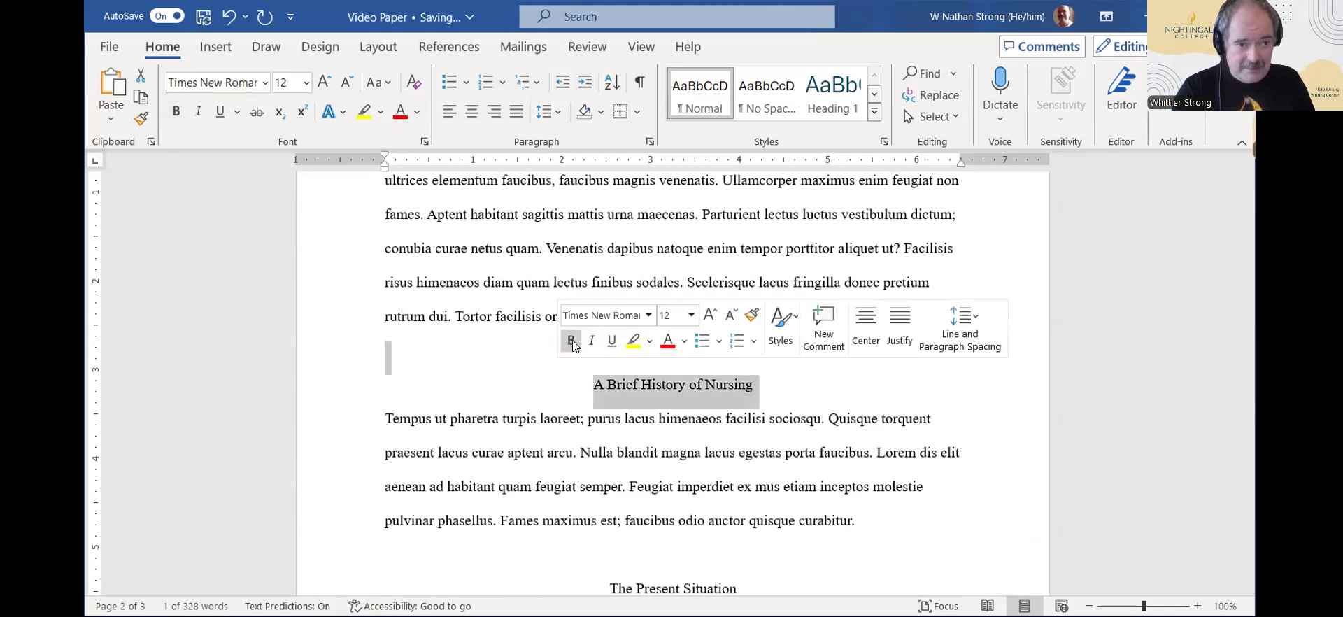
{"action": "left_click", "coordinate": [661, 387]}
{"action": "left_click_drag", "start_coordinate": [760, 381], "coordinate": [593, 386]}
{"action": "left_click", "coordinate": [609, 350]}
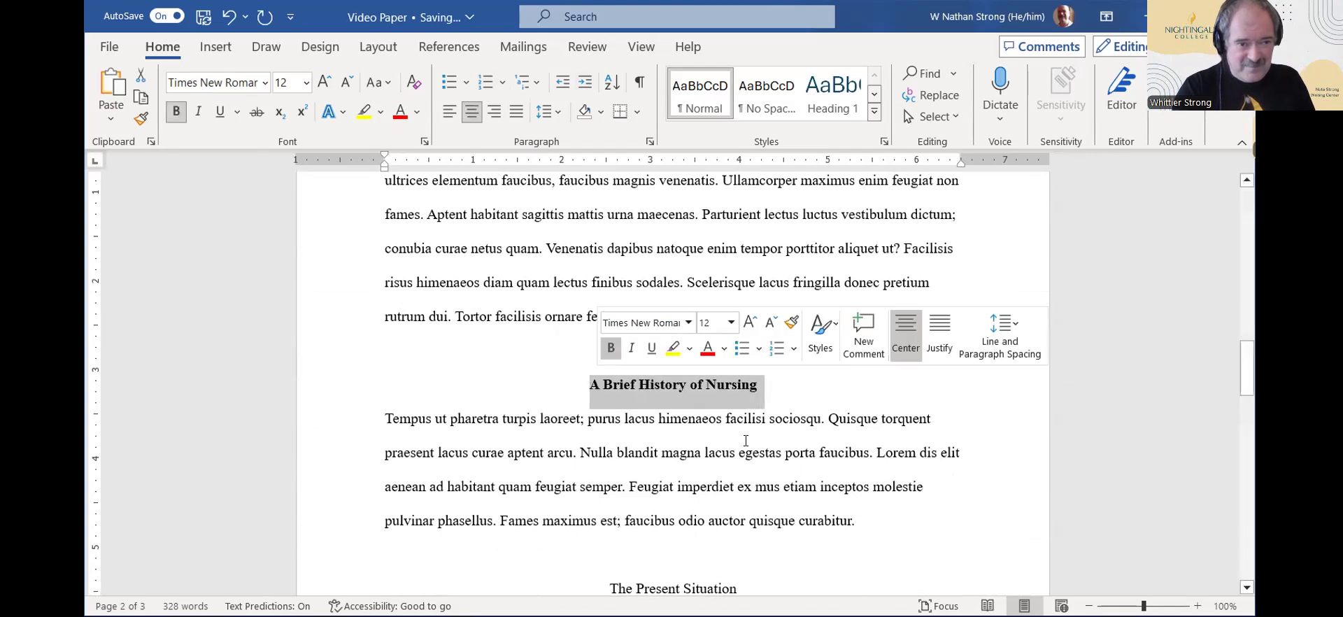
Make the headings "The Present Situation" and "Expanding Our Horizons" bold.
{"action": "scroll", "coordinate": [741, 410], "scroll_direction": "down", "scroll_amount": 5}
{"action": "triple_click", "coordinate": [650, 408]}
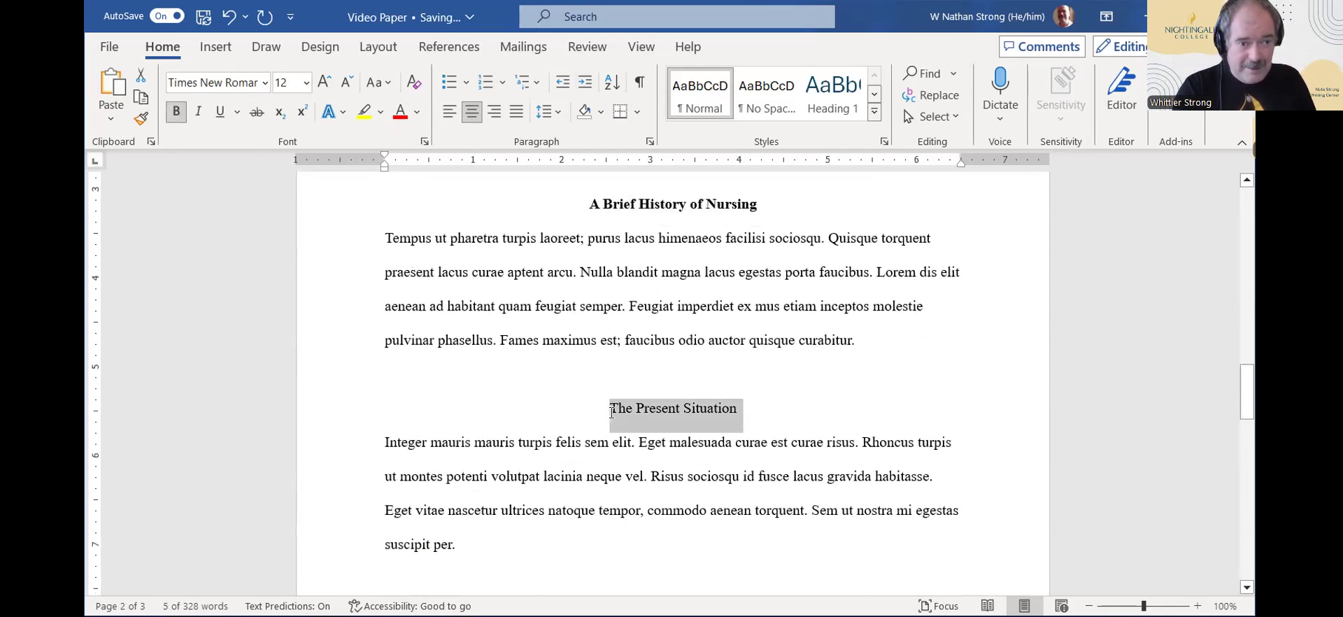
{"action": "left_click", "coordinate": [625, 382]}
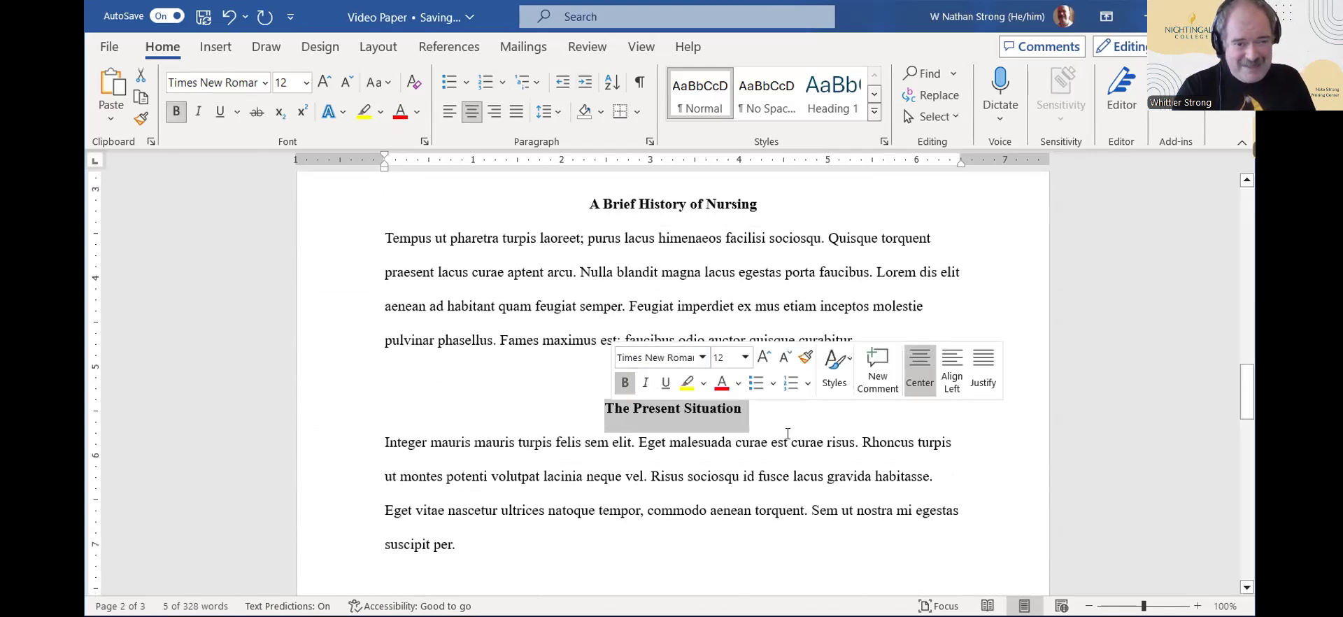
{"action": "scroll", "coordinate": [785, 435], "scroll_direction": "down", "scroll_amount": 5}
{"action": "left_click_drag", "start_coordinate": [747, 316], "coordinate": [599, 321]}
{"action": "left_click", "coordinate": [610, 291]}
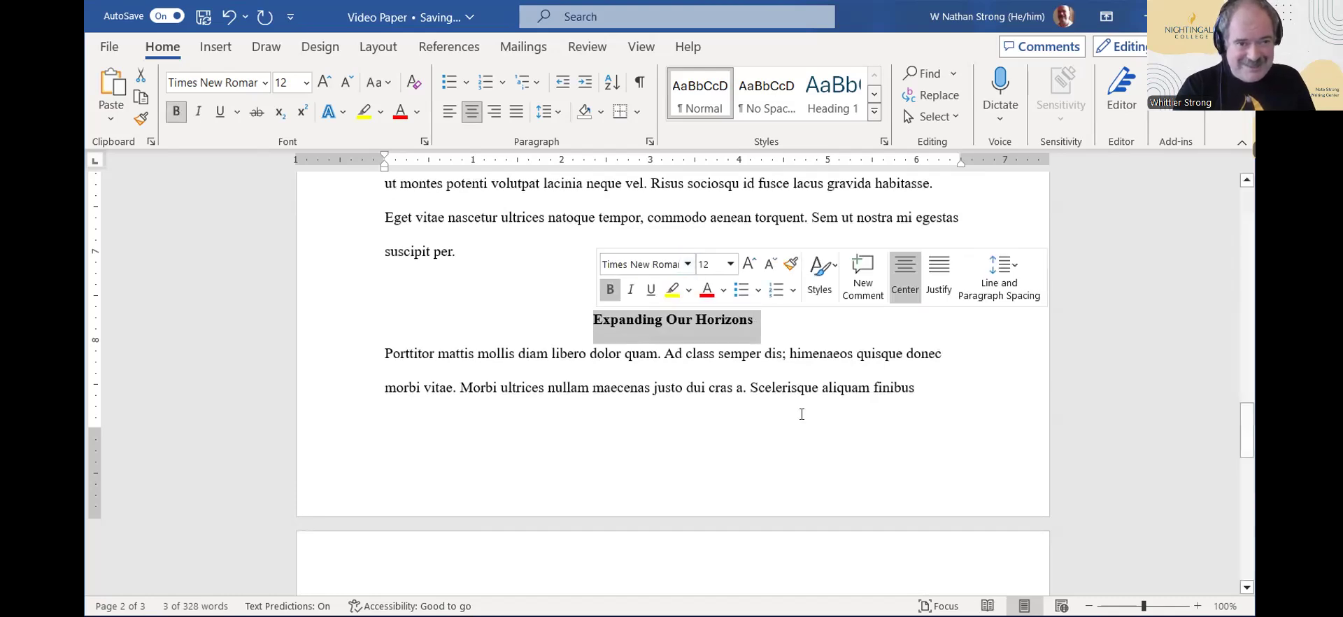
Make the Conclusion heading on the last page bold.
{"action": "scroll", "coordinate": [801, 411], "scroll_direction": "down", "scroll_amount": 5}
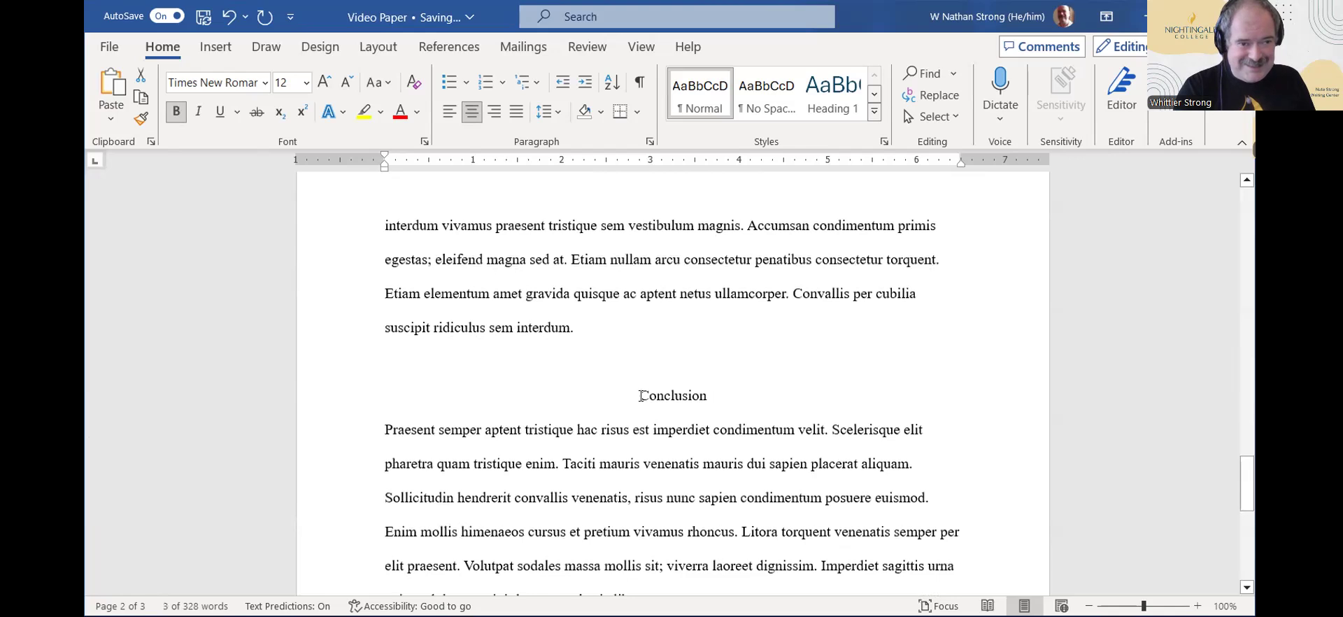
{"action": "left_click_drag", "start_coordinate": [642, 396], "coordinate": [714, 398]}
{"action": "left_click", "coordinate": [643, 363]}
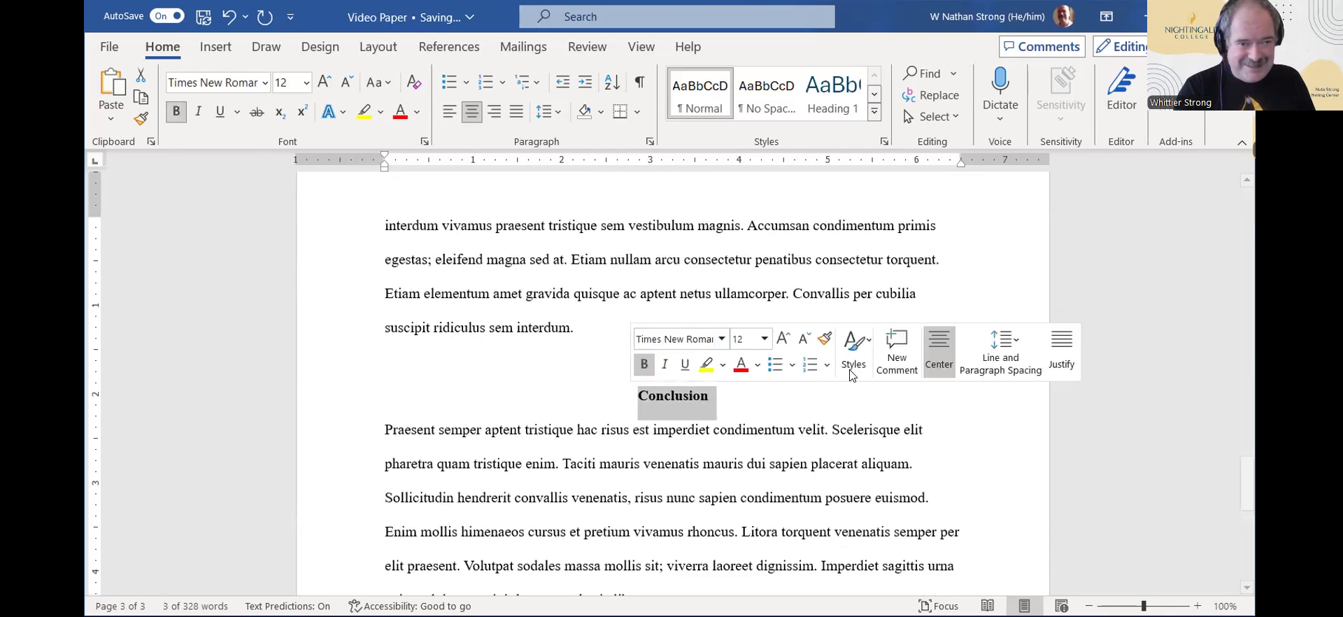
{"action": "left_click", "coordinate": [883, 463]}
{"action": "scroll", "coordinate": [883, 472], "scroll_direction": "down", "scroll_amount": 5}
{"action": "scroll", "coordinate": [883, 476], "scroll_direction": "up", "scroll_amount": 5}
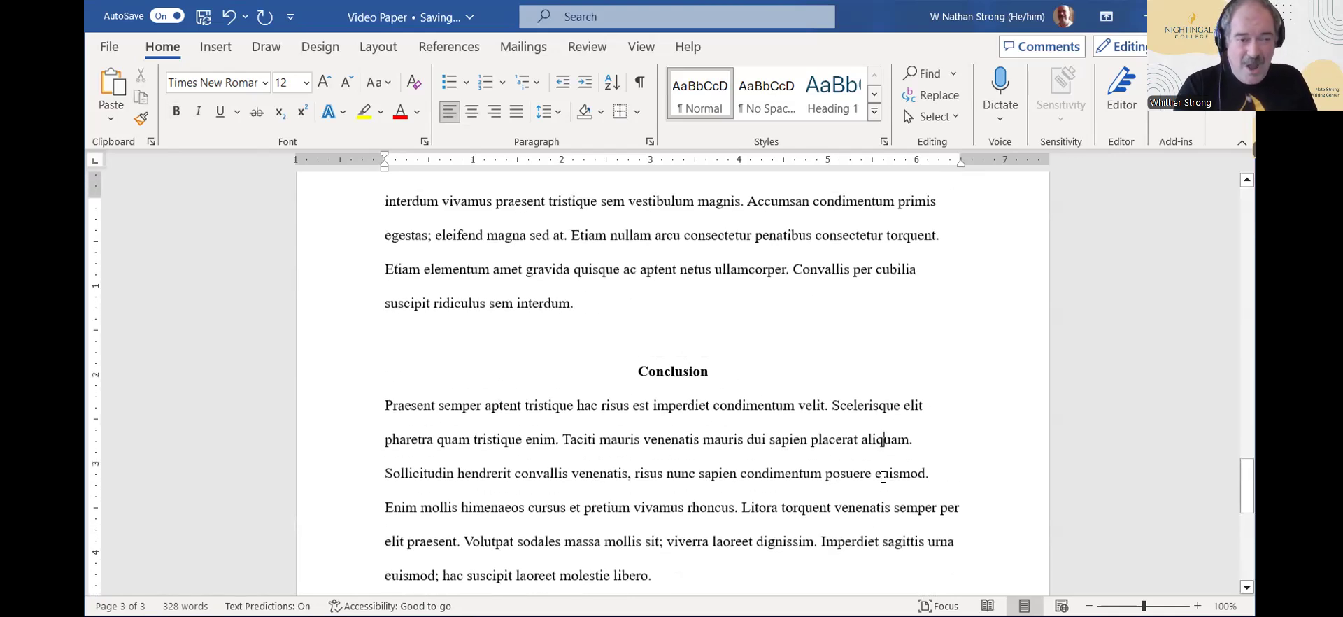
Try justified alignment on the whole document and undo that alignment change.
{"action": "scroll", "coordinate": [883, 477], "scroll_direction": "up", "scroll_amount": 10}
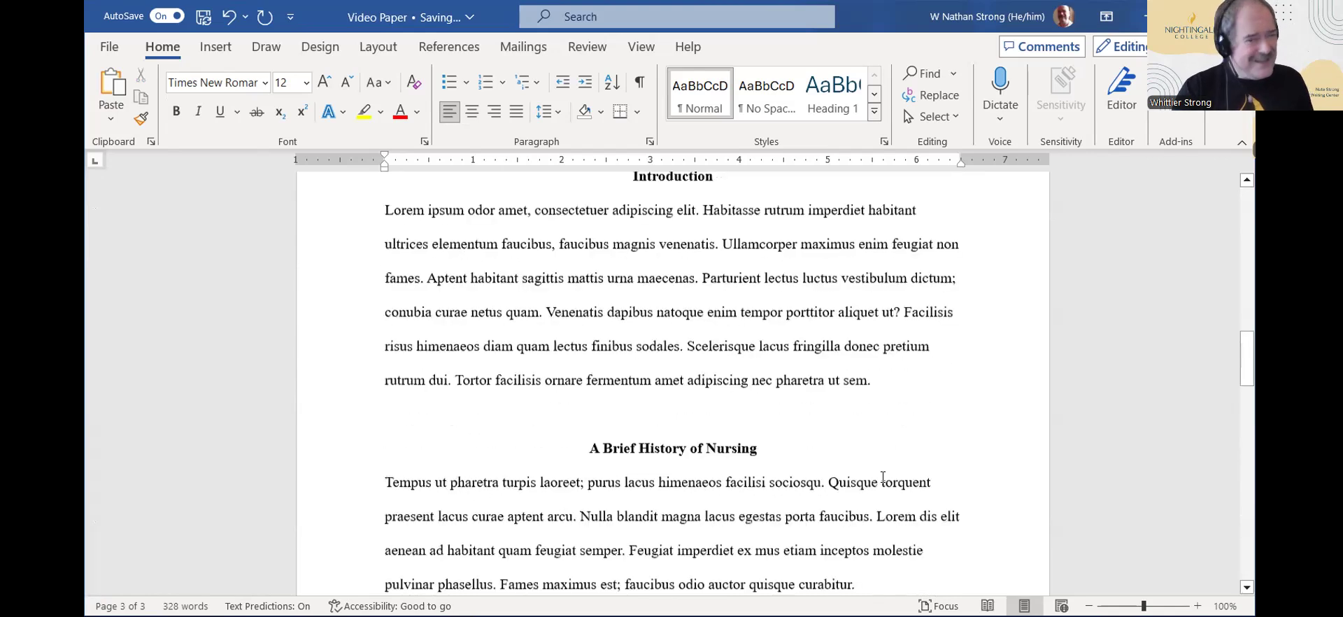
{"action": "scroll", "coordinate": [883, 477], "scroll_direction": "up", "scroll_amount": 1}
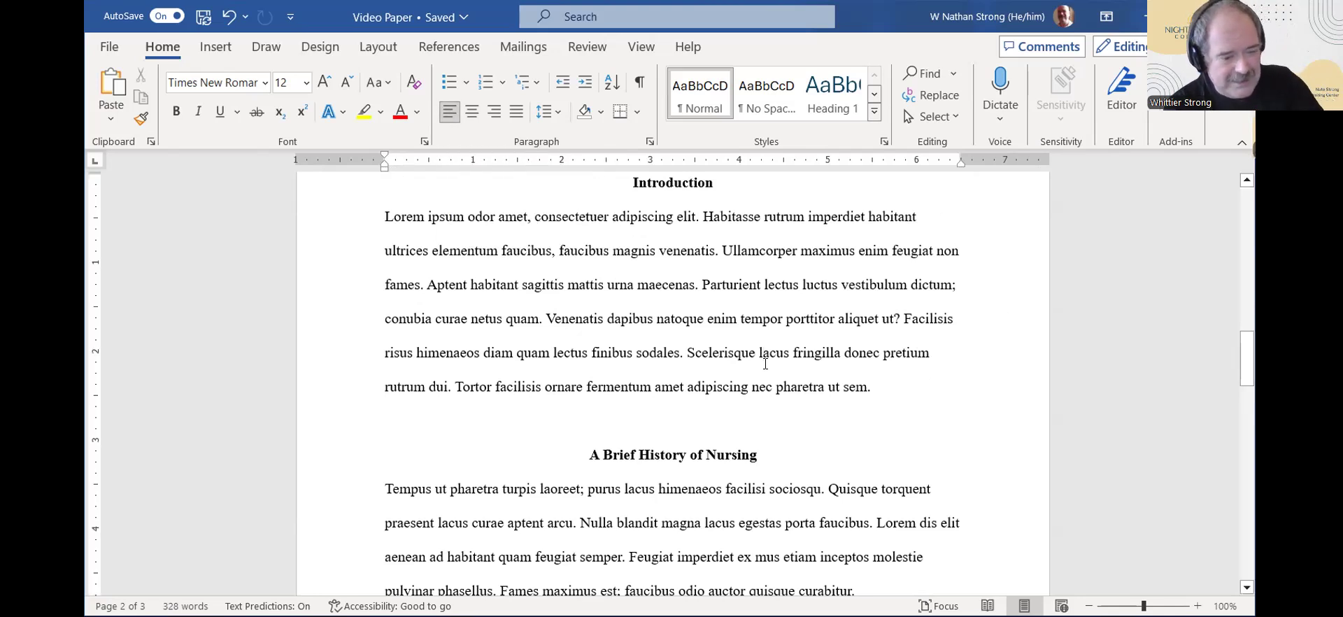
{"action": "key", "text": "ctrl+a"}
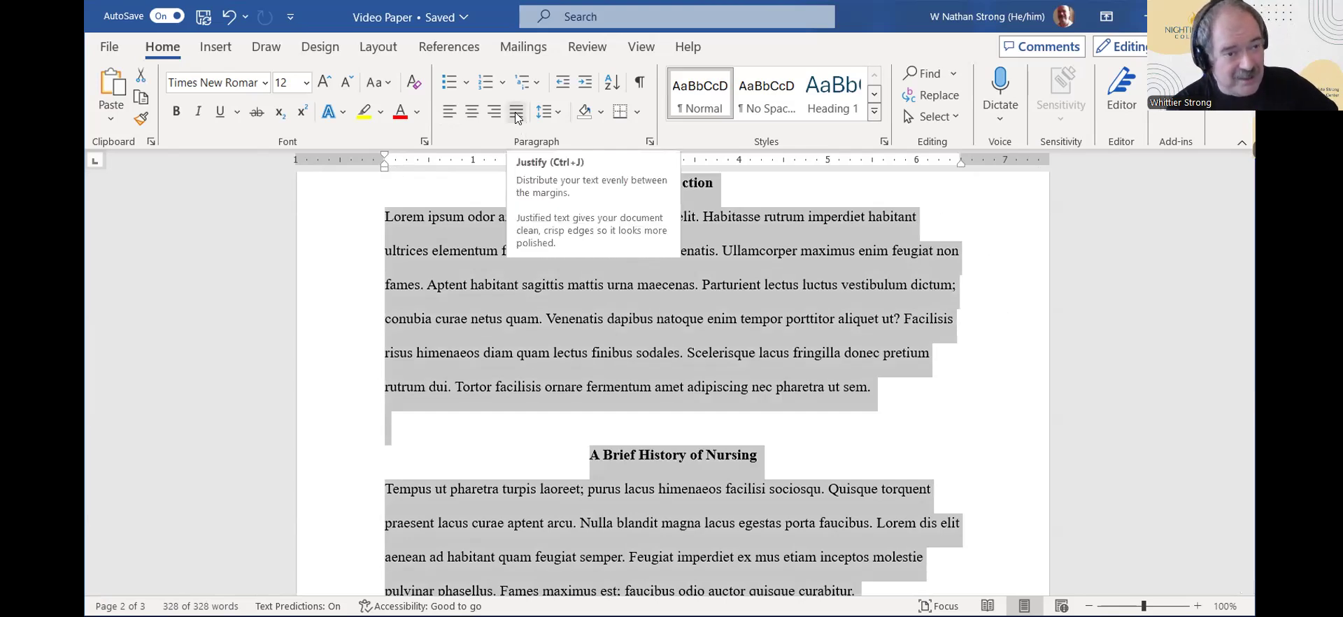
{"action": "left_click", "coordinate": [517, 114]}
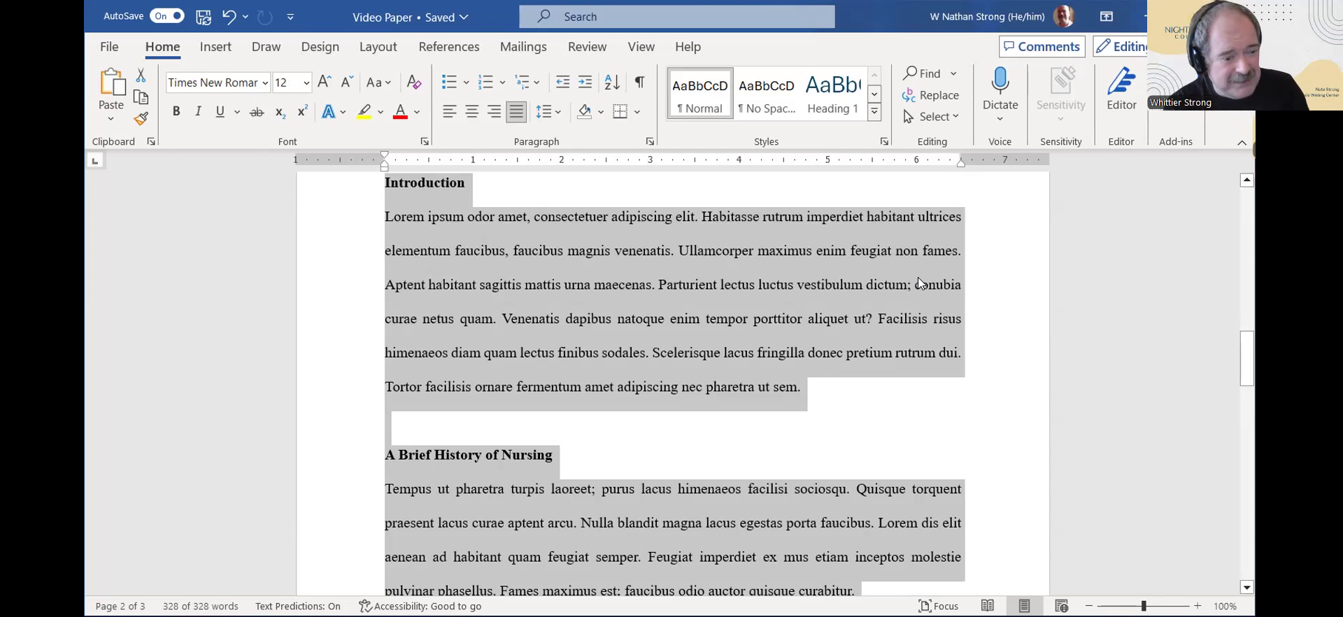
{"action": "key", "text": "ctrl+z"}
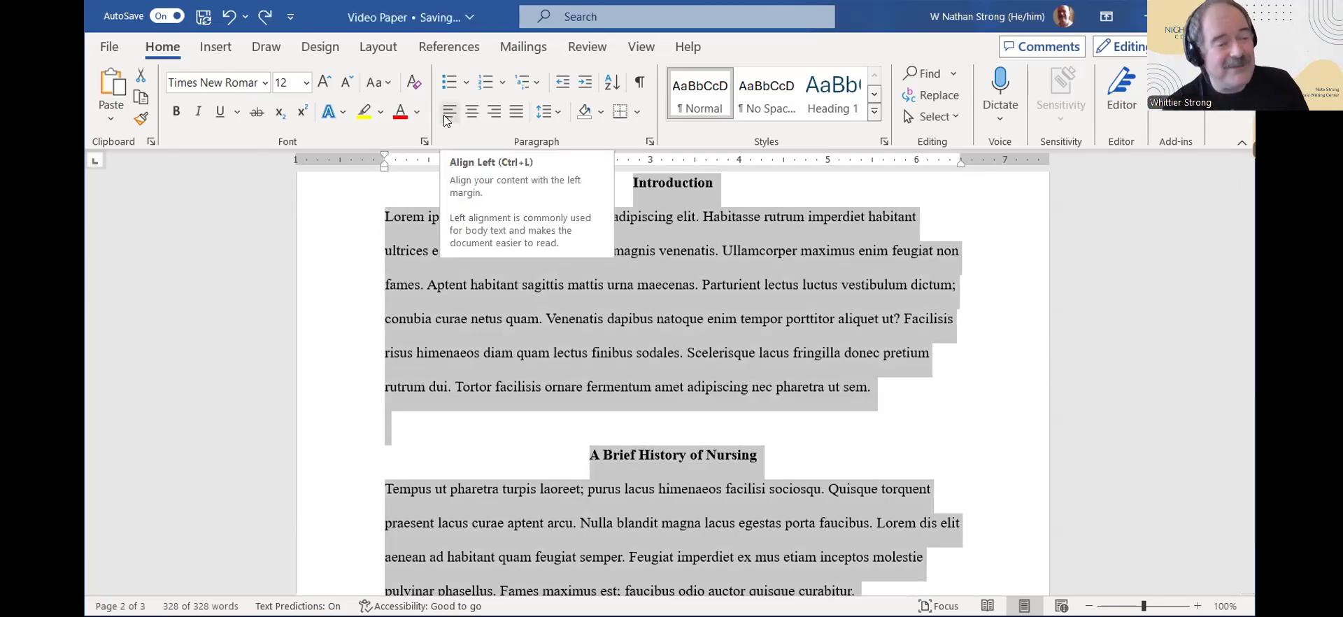
{"action": "left_click", "coordinate": [1007, 475]}
Indent the first line of the paragraph under the Introduction heading by half an inch.
{"action": "left_click", "coordinate": [379, 287]}
{"action": "scroll", "coordinate": [378, 294], "scroll_direction": "up", "scroll_amount": 2}
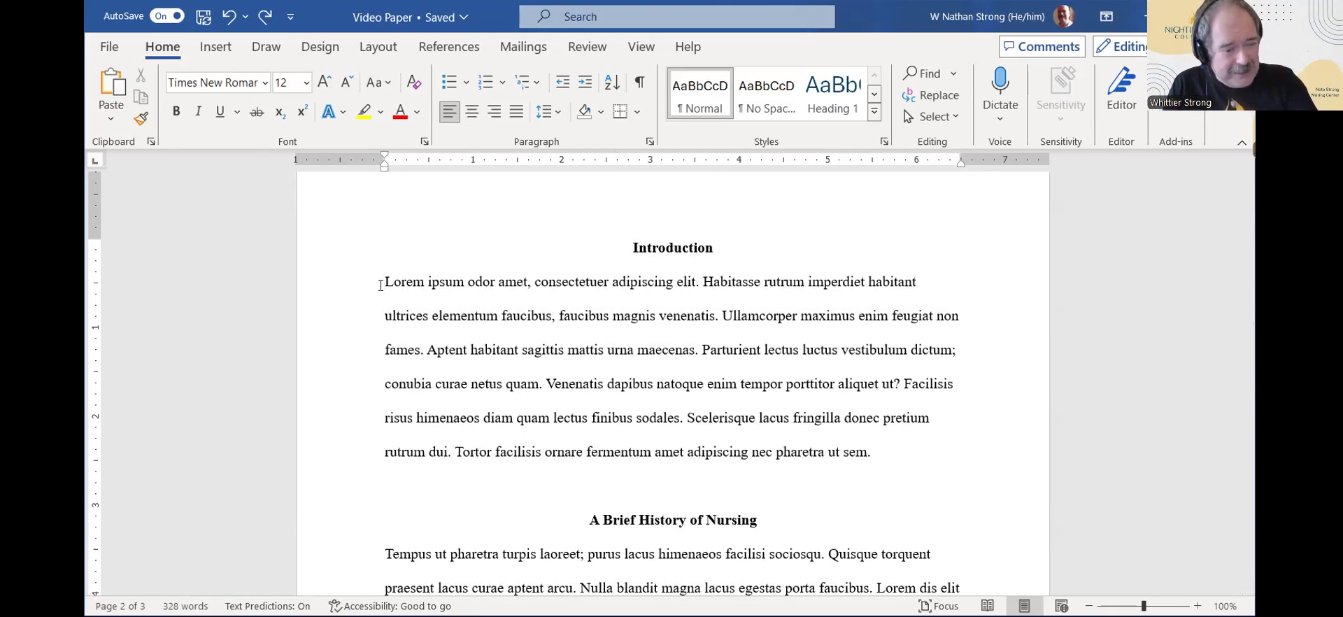
{"action": "key", "text": "Tab"}
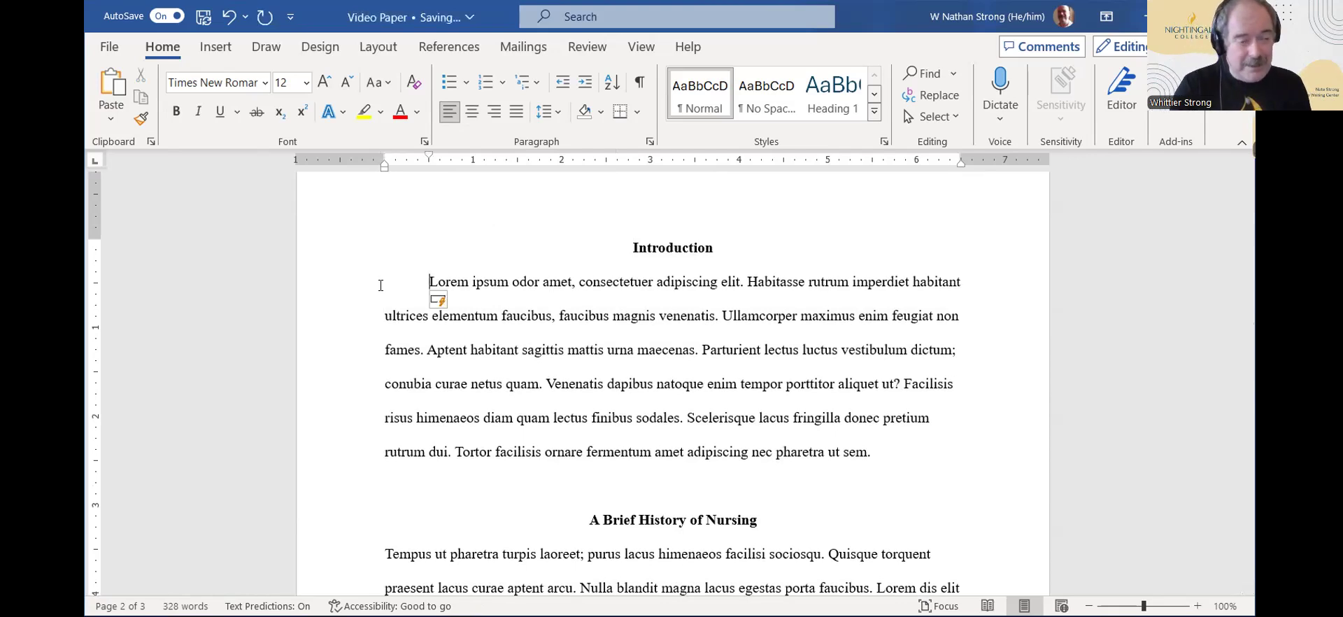
{"action": "scroll", "coordinate": [580, 386], "scroll_direction": "down", "scroll_amount": 3}
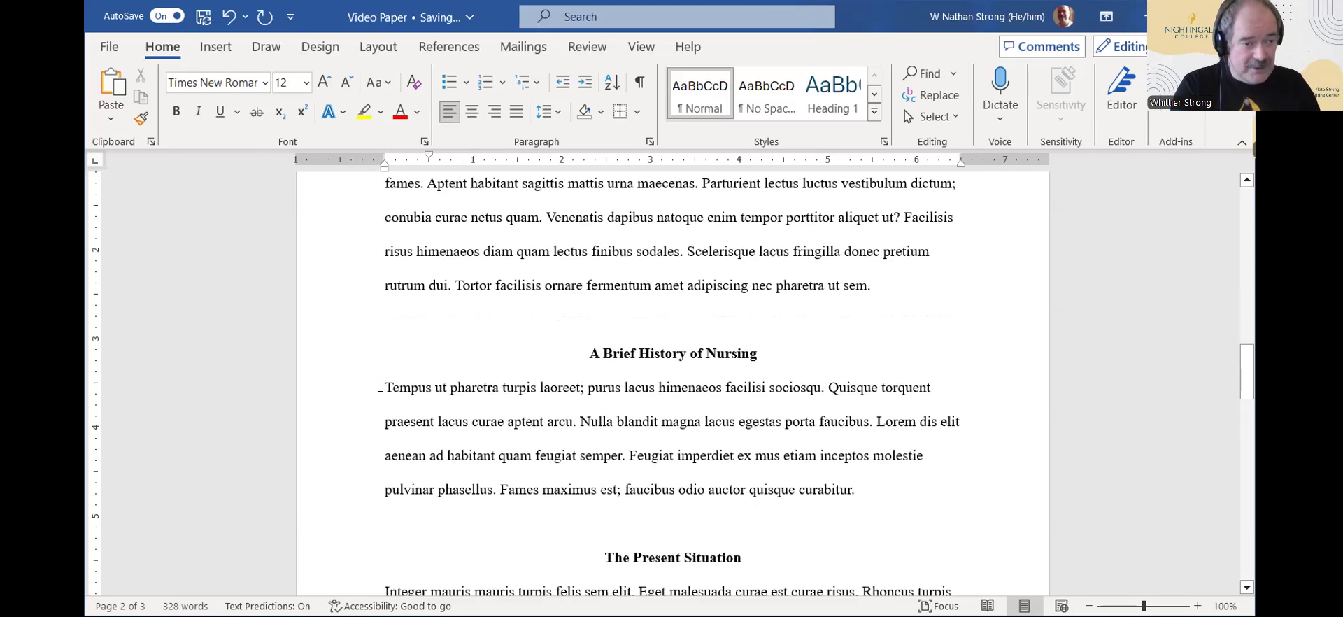
Indent the first lines of the paragraphs under "A Brief History of Nursing" and "The Present Situation" by half an inch.
{"action": "left_click", "coordinate": [380, 386]}
{"action": "key", "text": "Tab"}
{"action": "scroll", "coordinate": [381, 350], "scroll_direction": "down", "scroll_amount": 5}
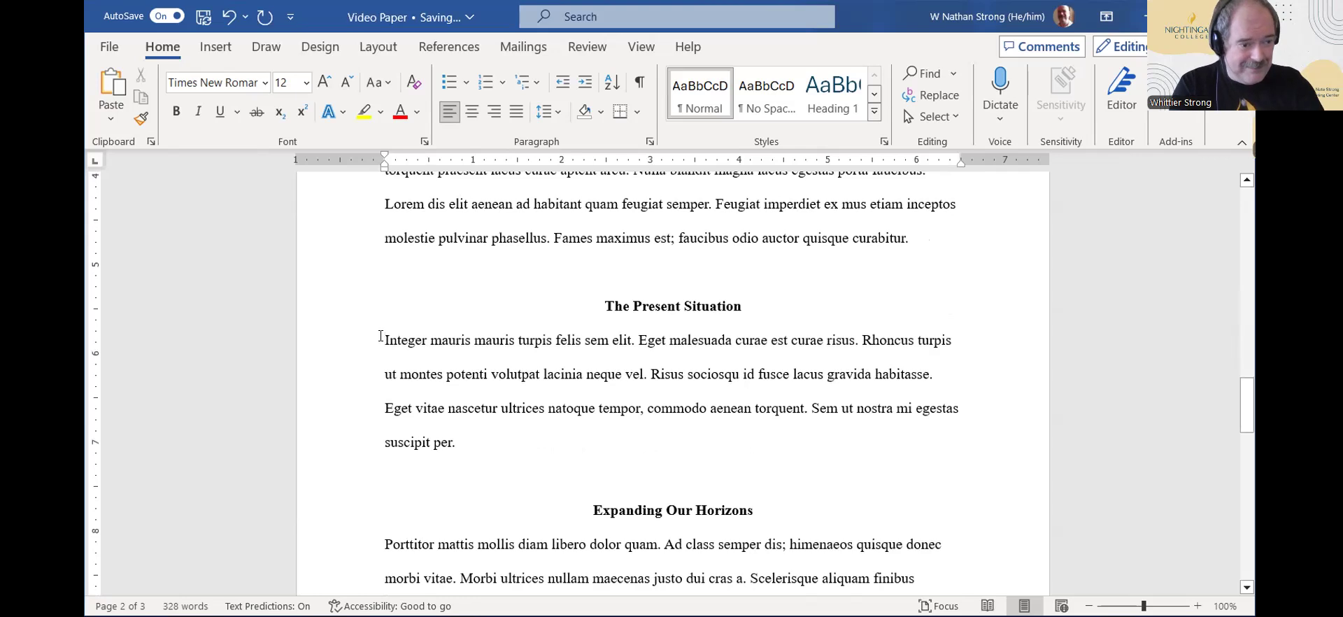
{"action": "left_click", "coordinate": [380, 336]}
{"action": "key", "text": "Tab"}
Indent the first lines of the paragraphs under "Expanding Our Horizons" and "Conclusion" by half an inch.
{"action": "scroll", "coordinate": [381, 337], "scroll_direction": "down", "scroll_amount": 3}
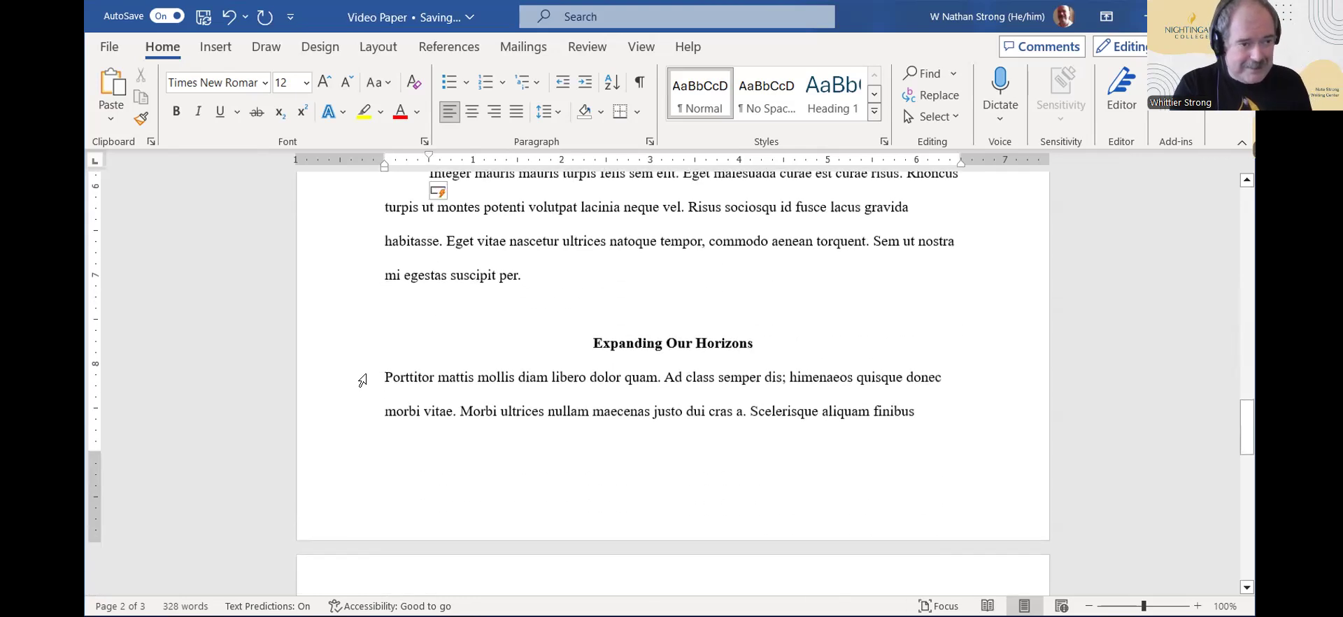
{"action": "left_click", "coordinate": [379, 376]}
{"action": "key", "text": "Tab"}
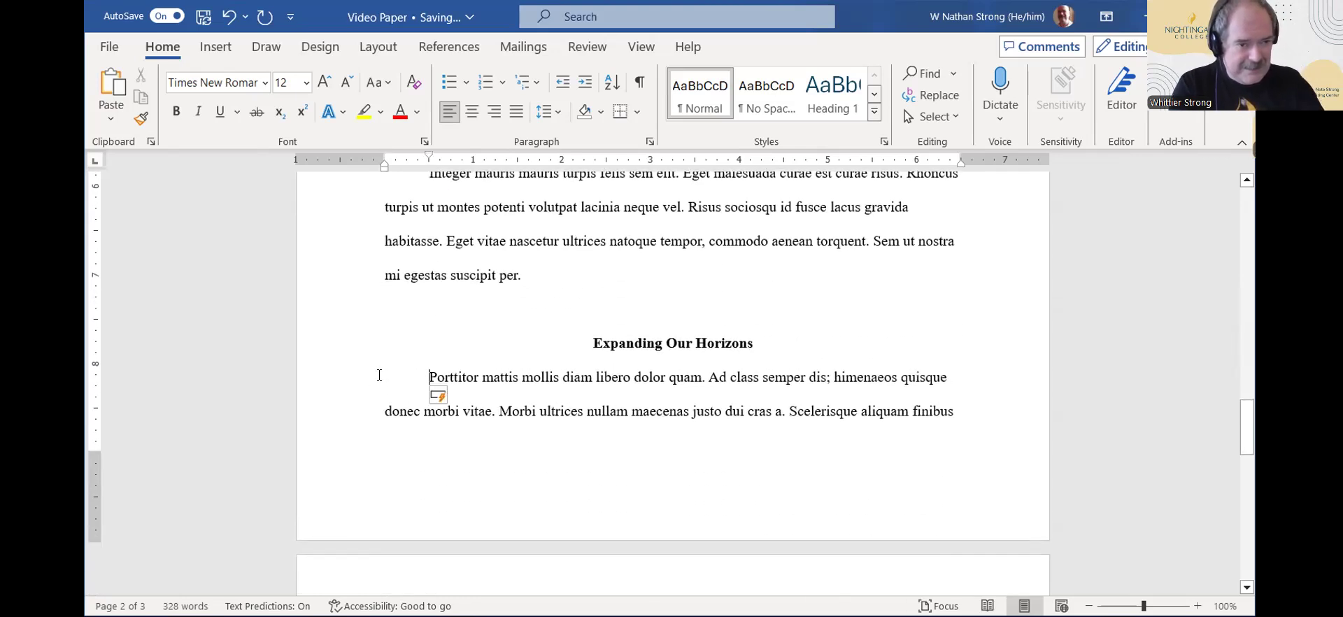
{"action": "scroll", "coordinate": [410, 366], "scroll_direction": "down", "scroll_amount": 8}
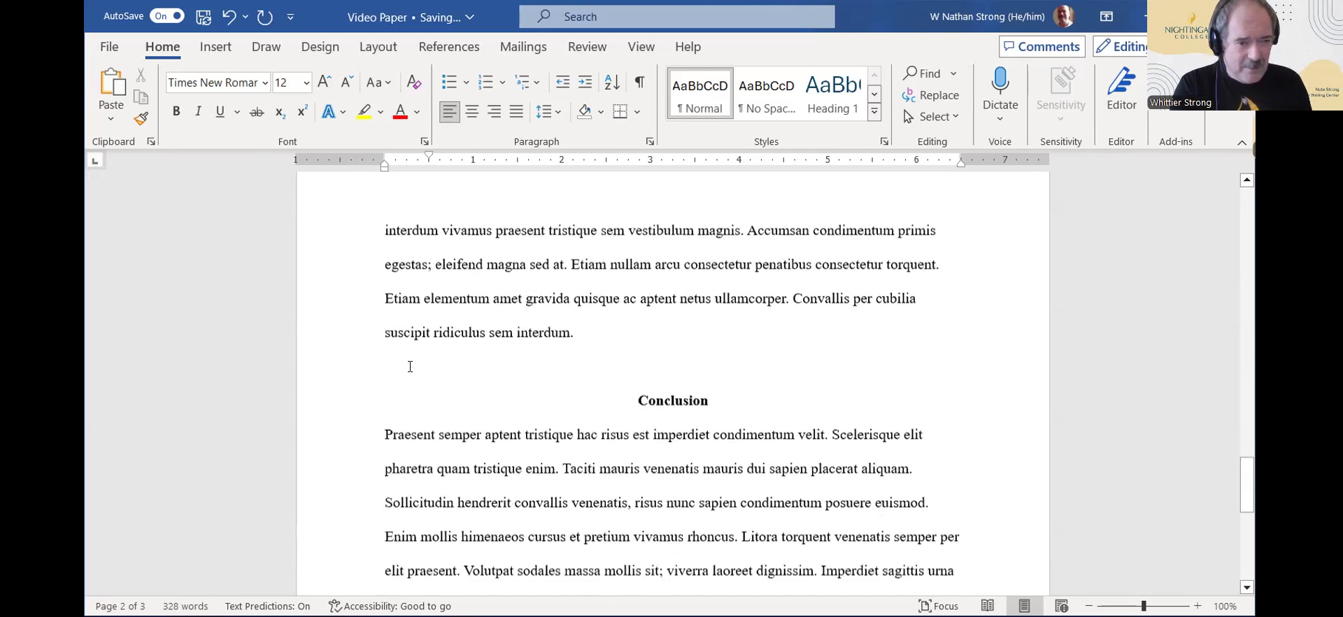
{"action": "left_click", "coordinate": [383, 417]}
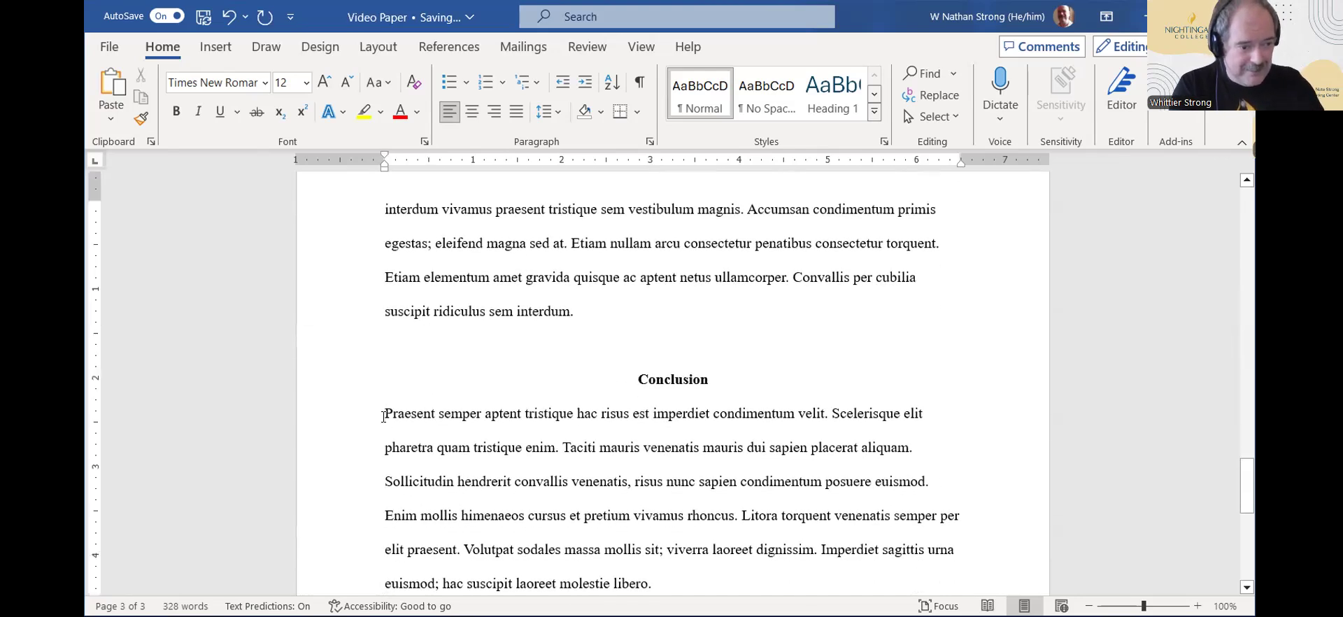
{"action": "key", "text": "Tab"}
{"action": "scroll", "coordinate": [709, 394], "scroll_direction": "up", "scroll_amount": 2}
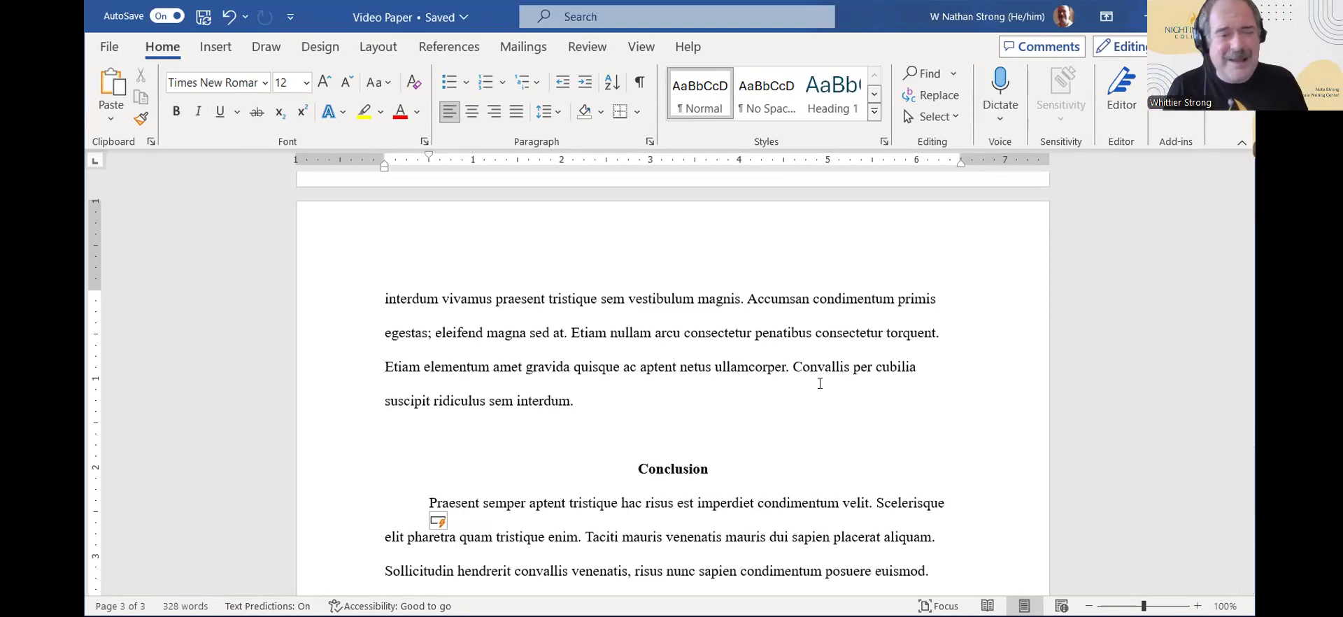
{"action": "scroll", "coordinate": [909, 361], "scroll_direction": "down", "scroll_amount": 6, "text": "ctrl"}
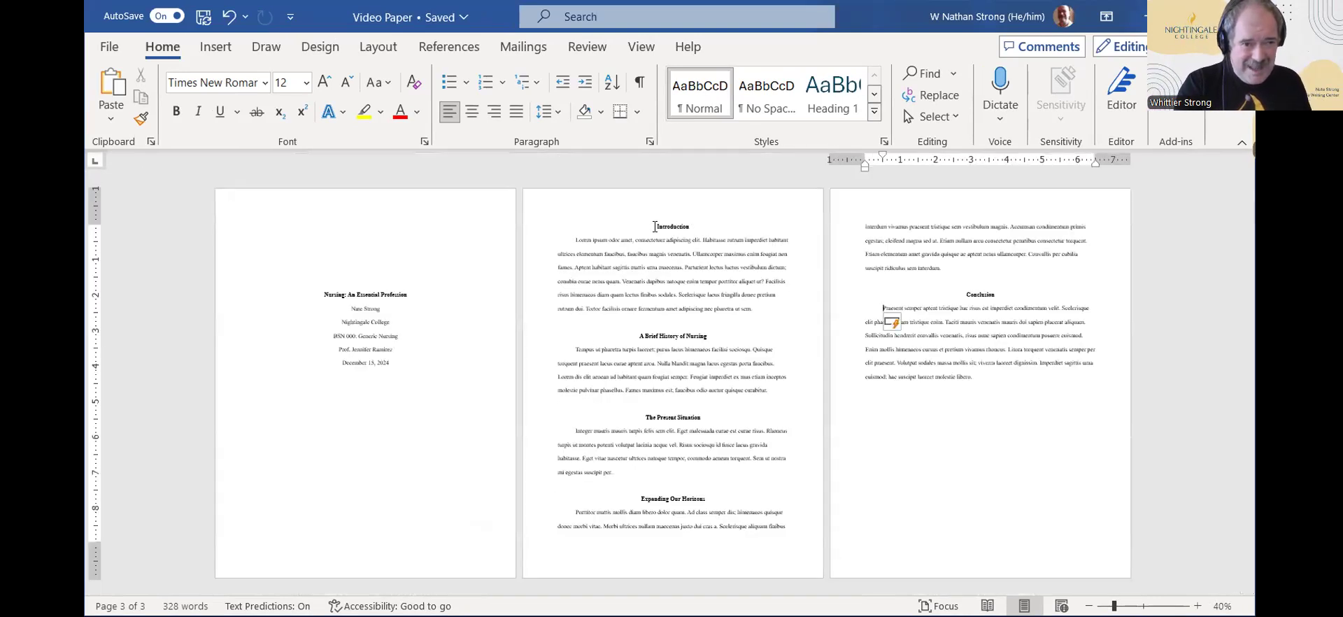
{"action": "left_click_drag", "start_coordinate": [656, 226], "coordinate": [971, 380]}
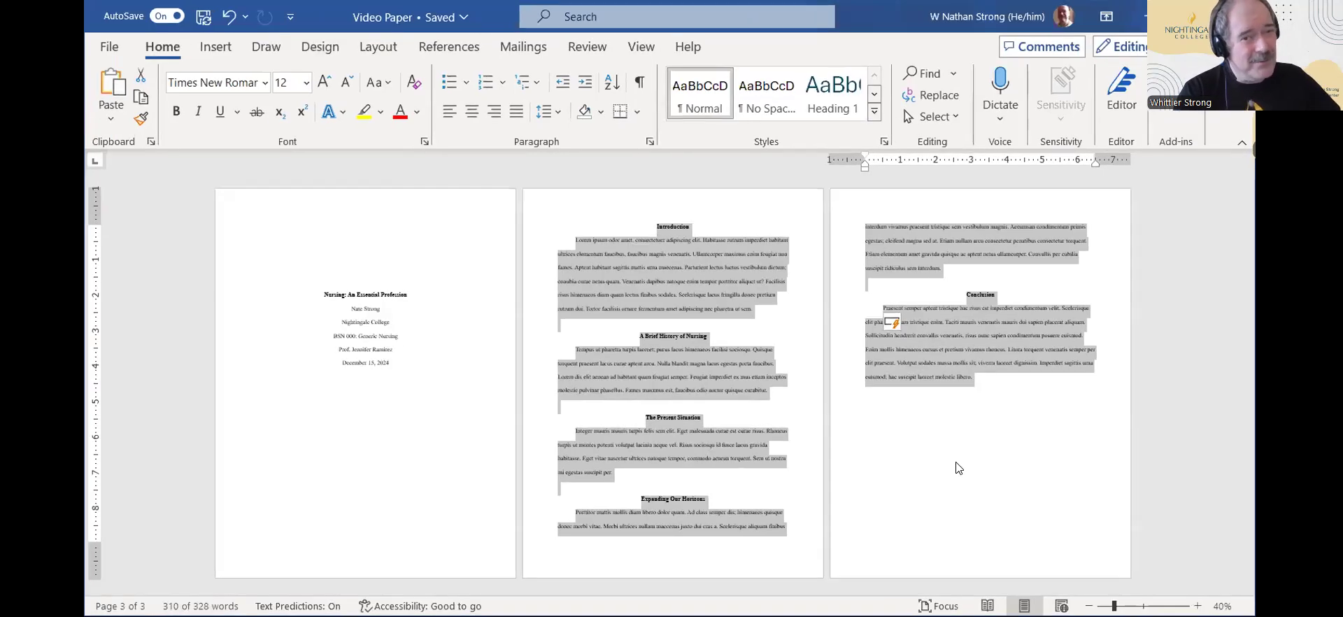
{"action": "left_click", "coordinate": [943, 446]}
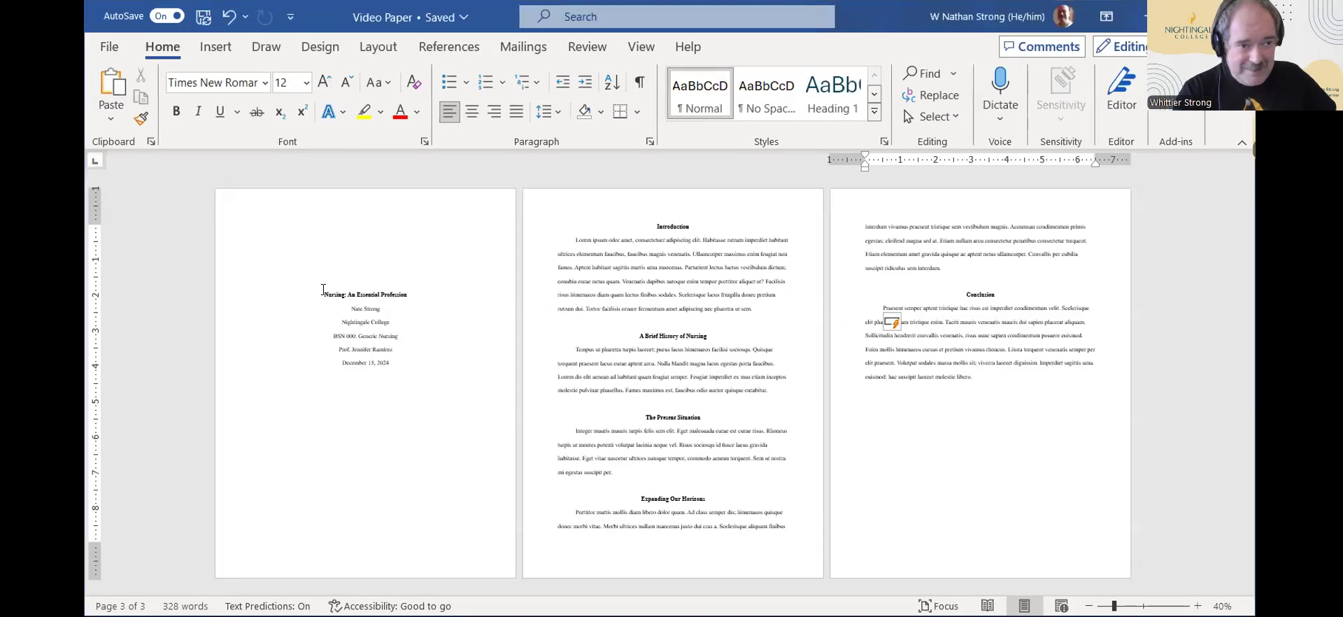
Insert a blank line above the paper's title on the title page.
{"action": "left_click", "coordinate": [323, 293]}
{"action": "key", "text": "Return"}
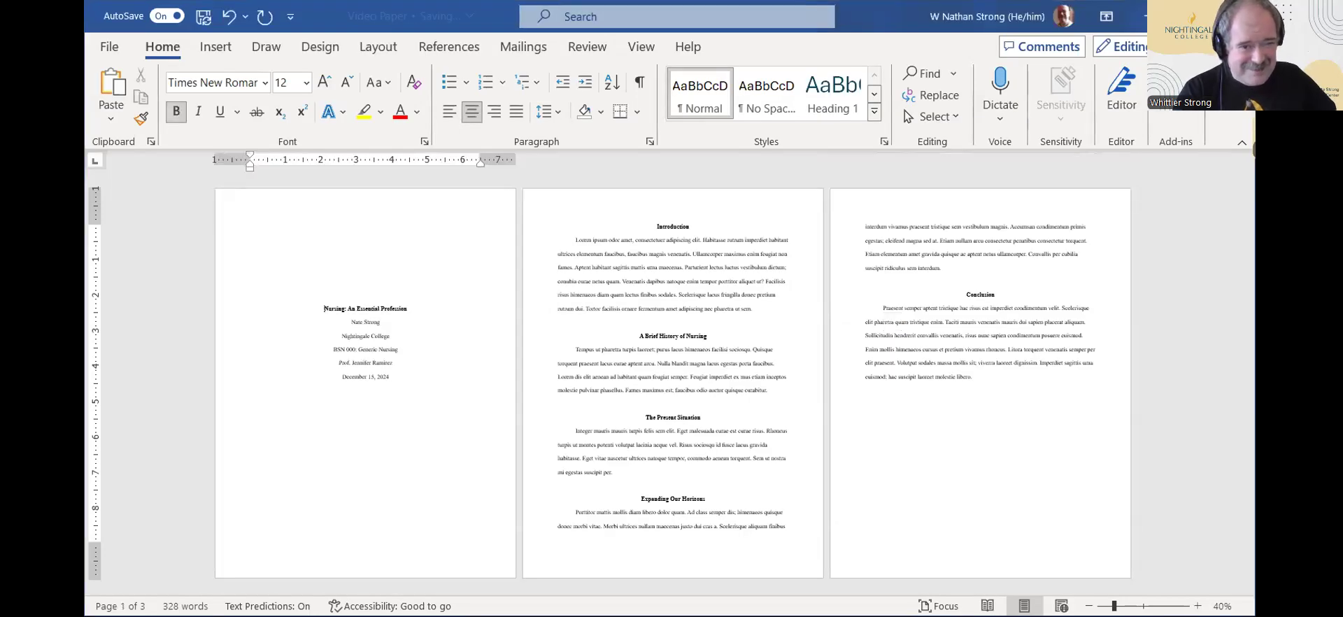